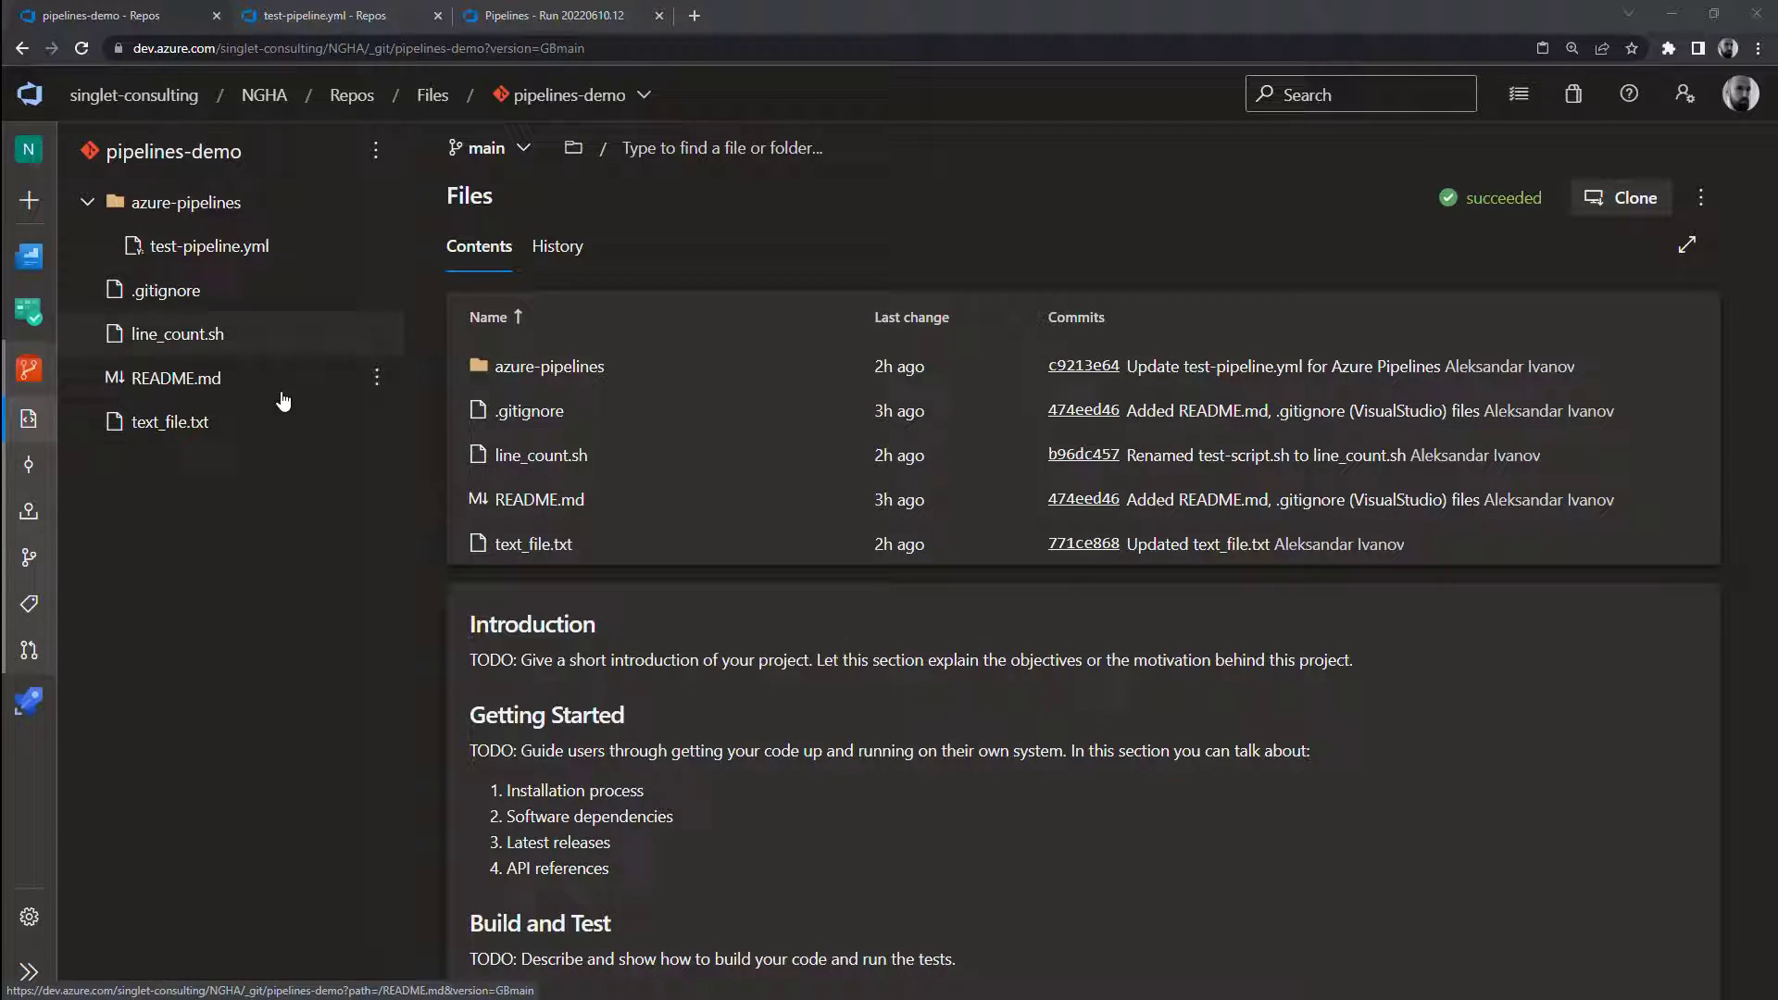
Review test-pipeline.yml and the four-stage run summary, then mark the echo 'Hello world' script on line 19
click(357, 15)
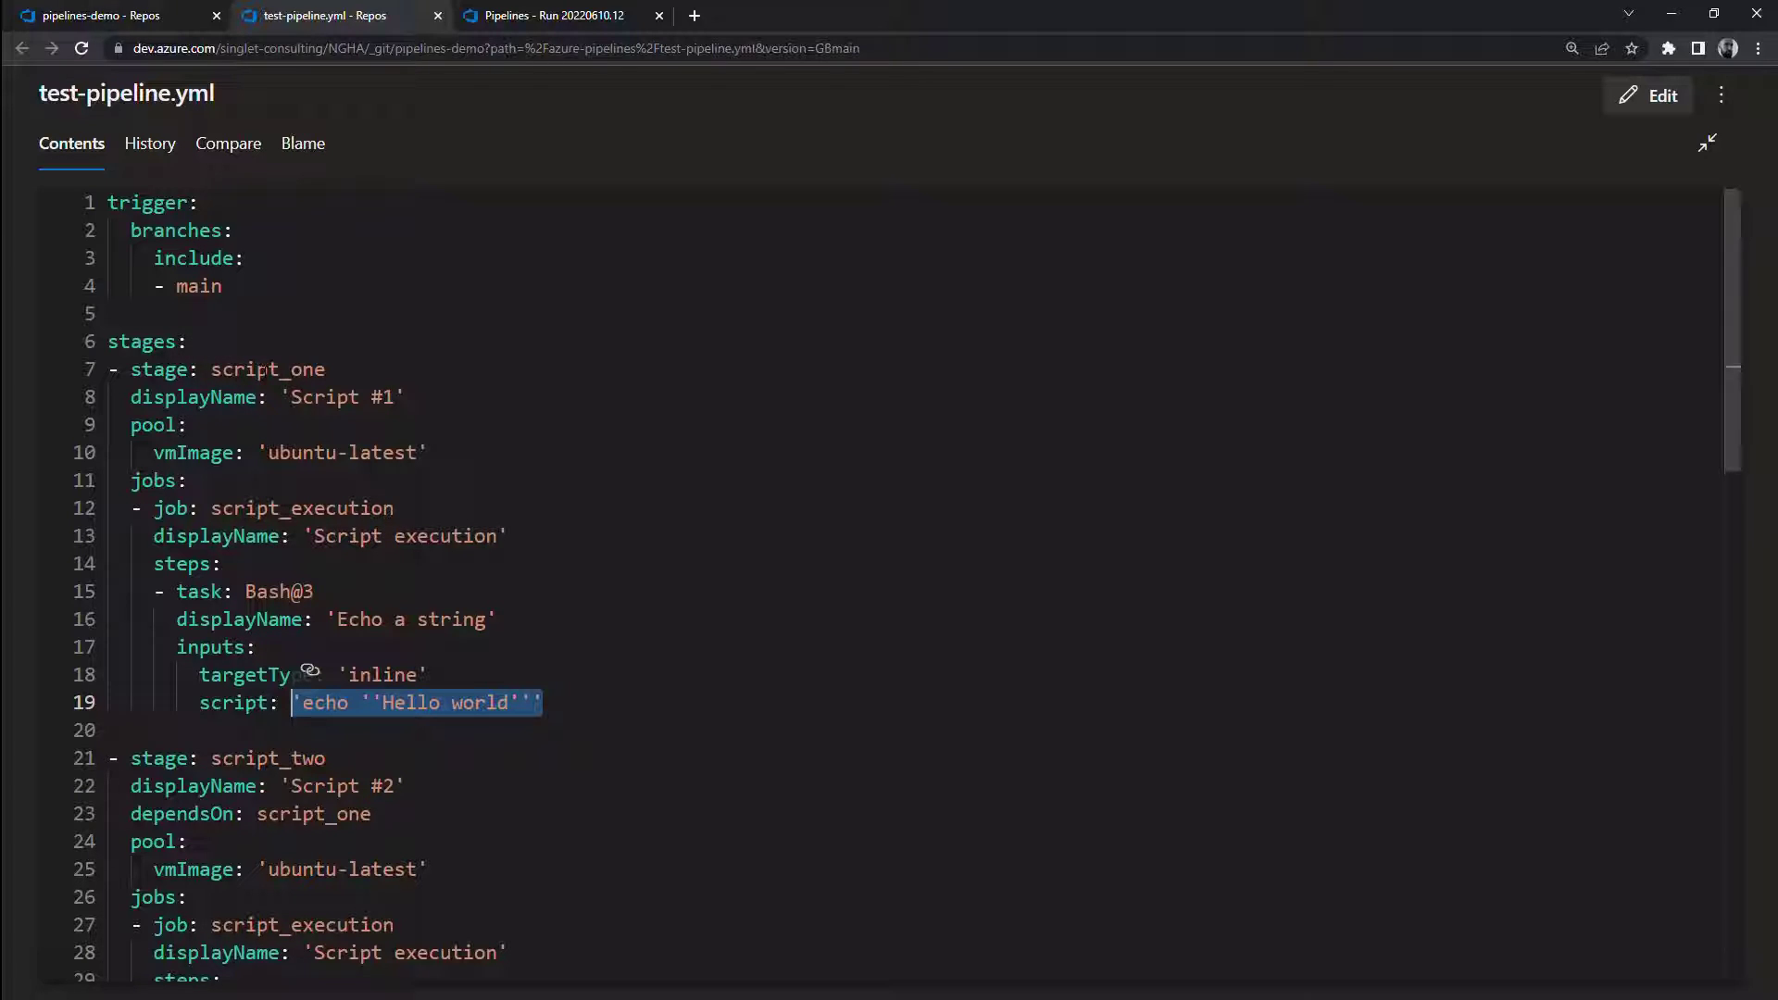
click(556, 15)
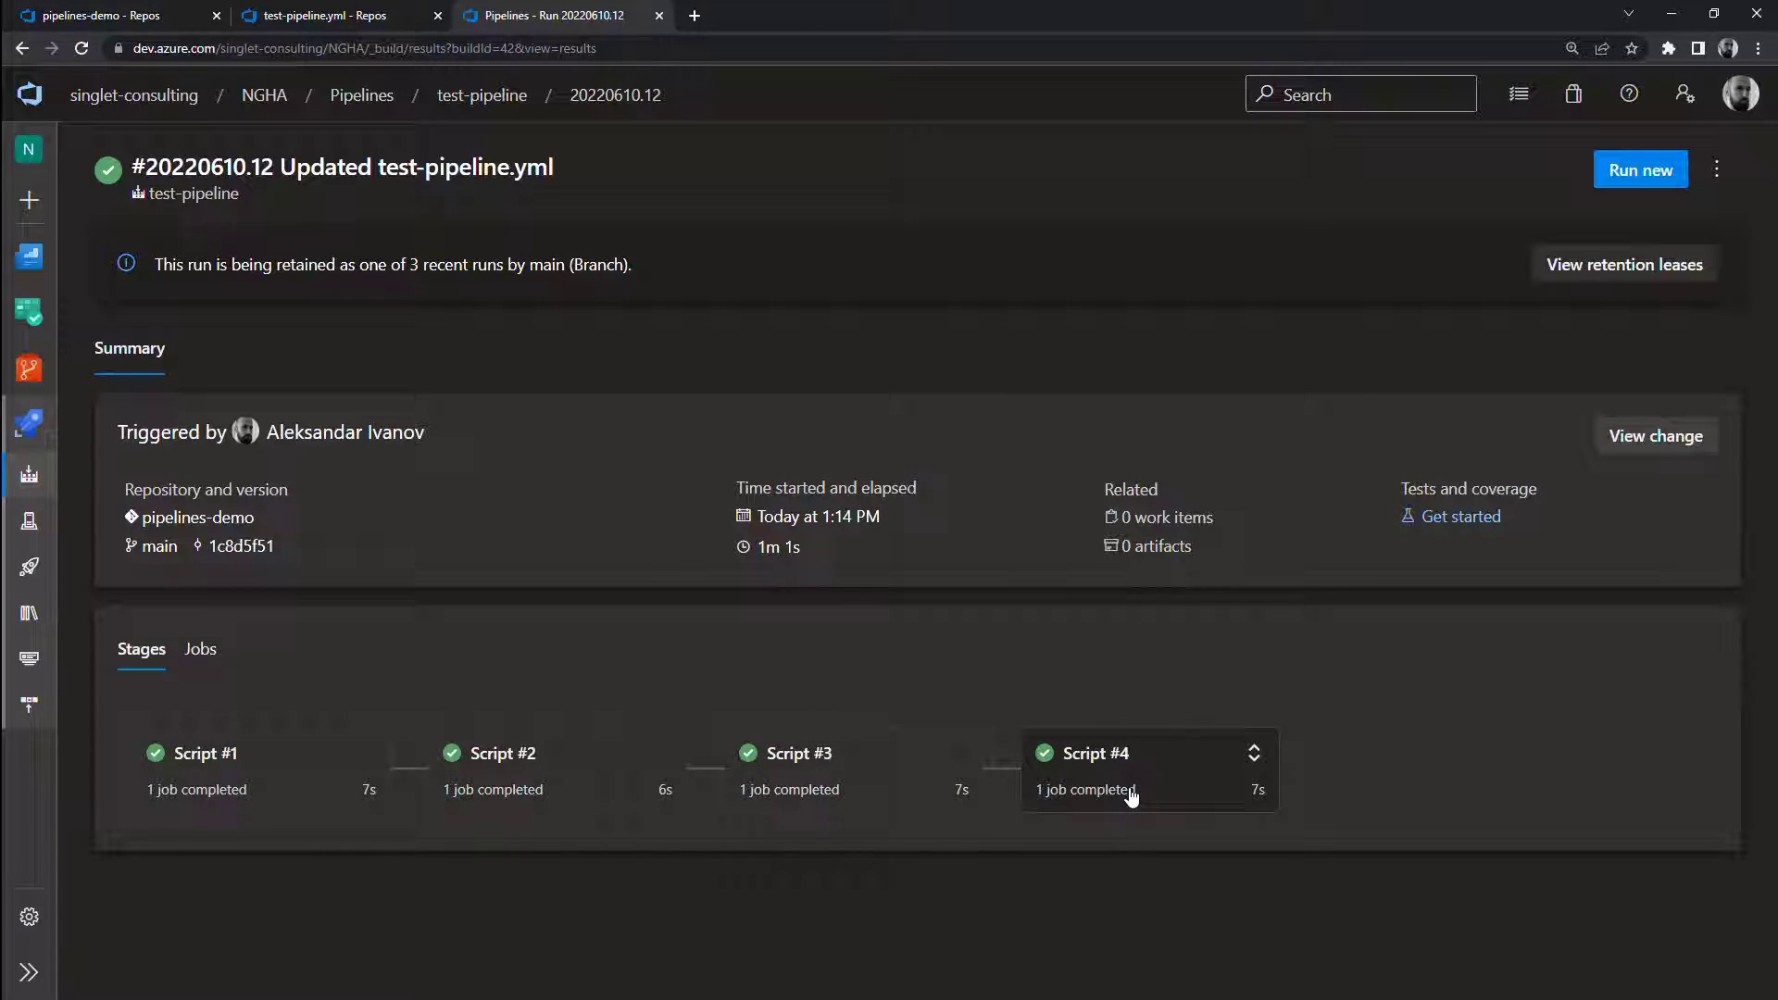
click(334, 16)
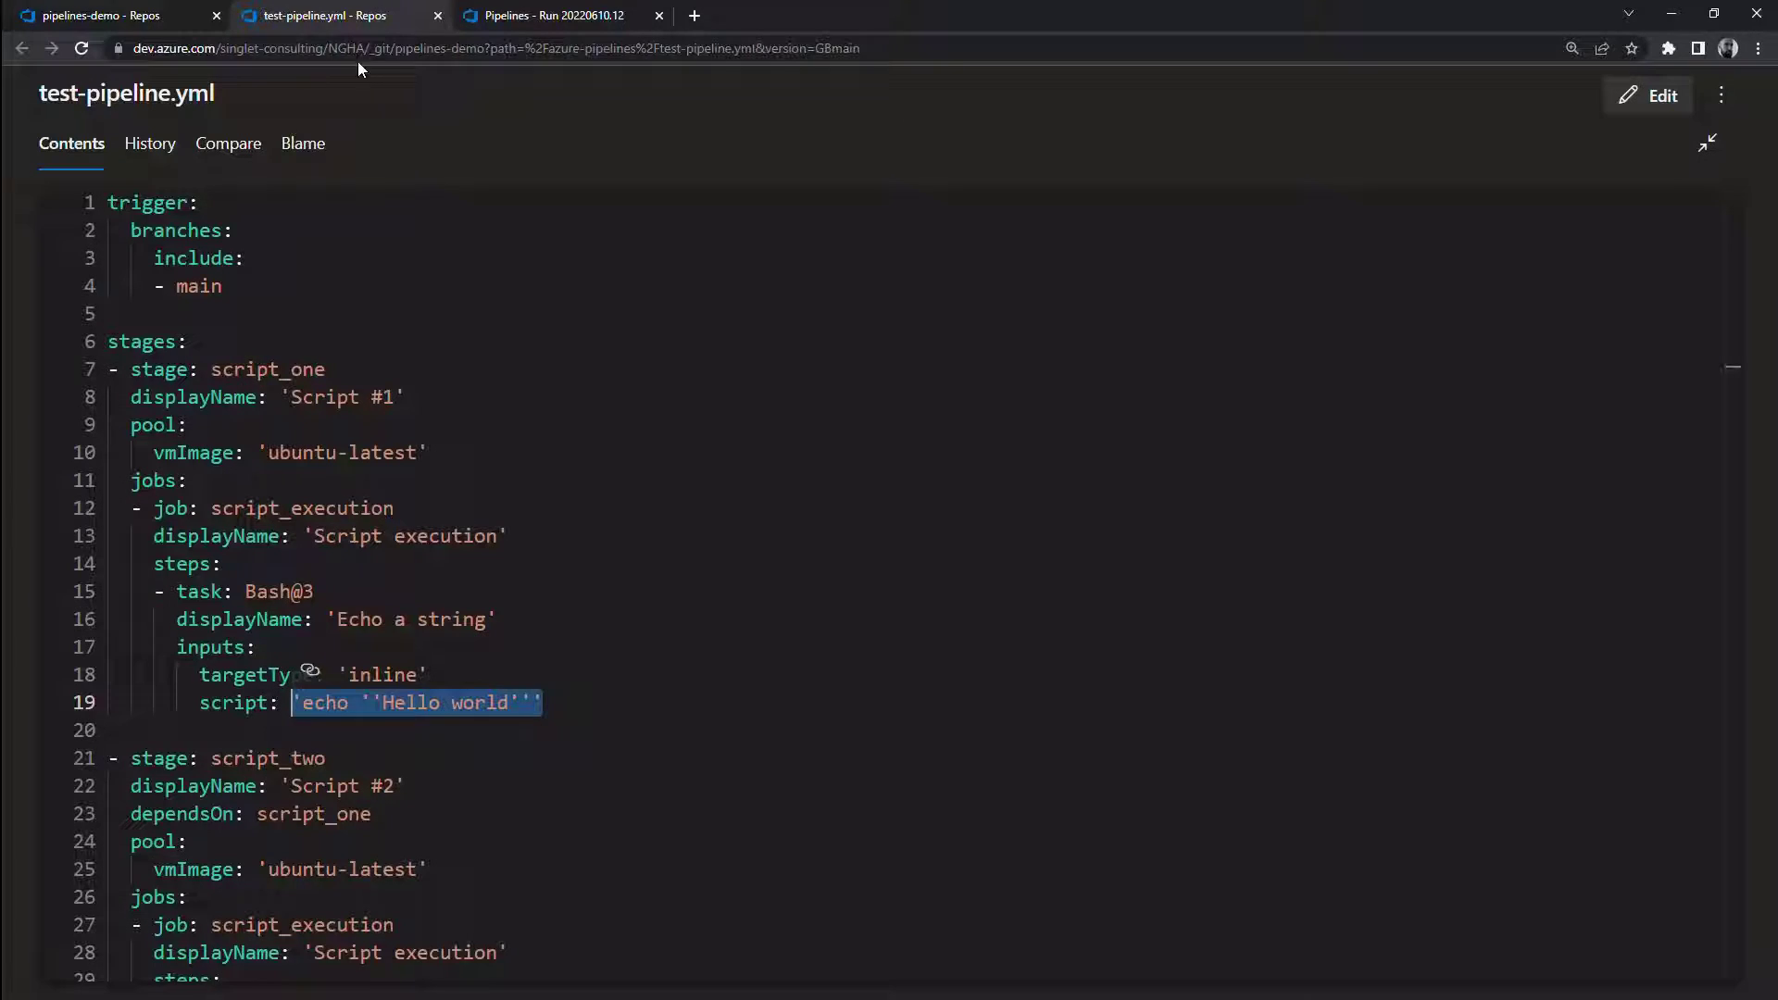
click(582, 705)
drag(542, 702, 274, 702)
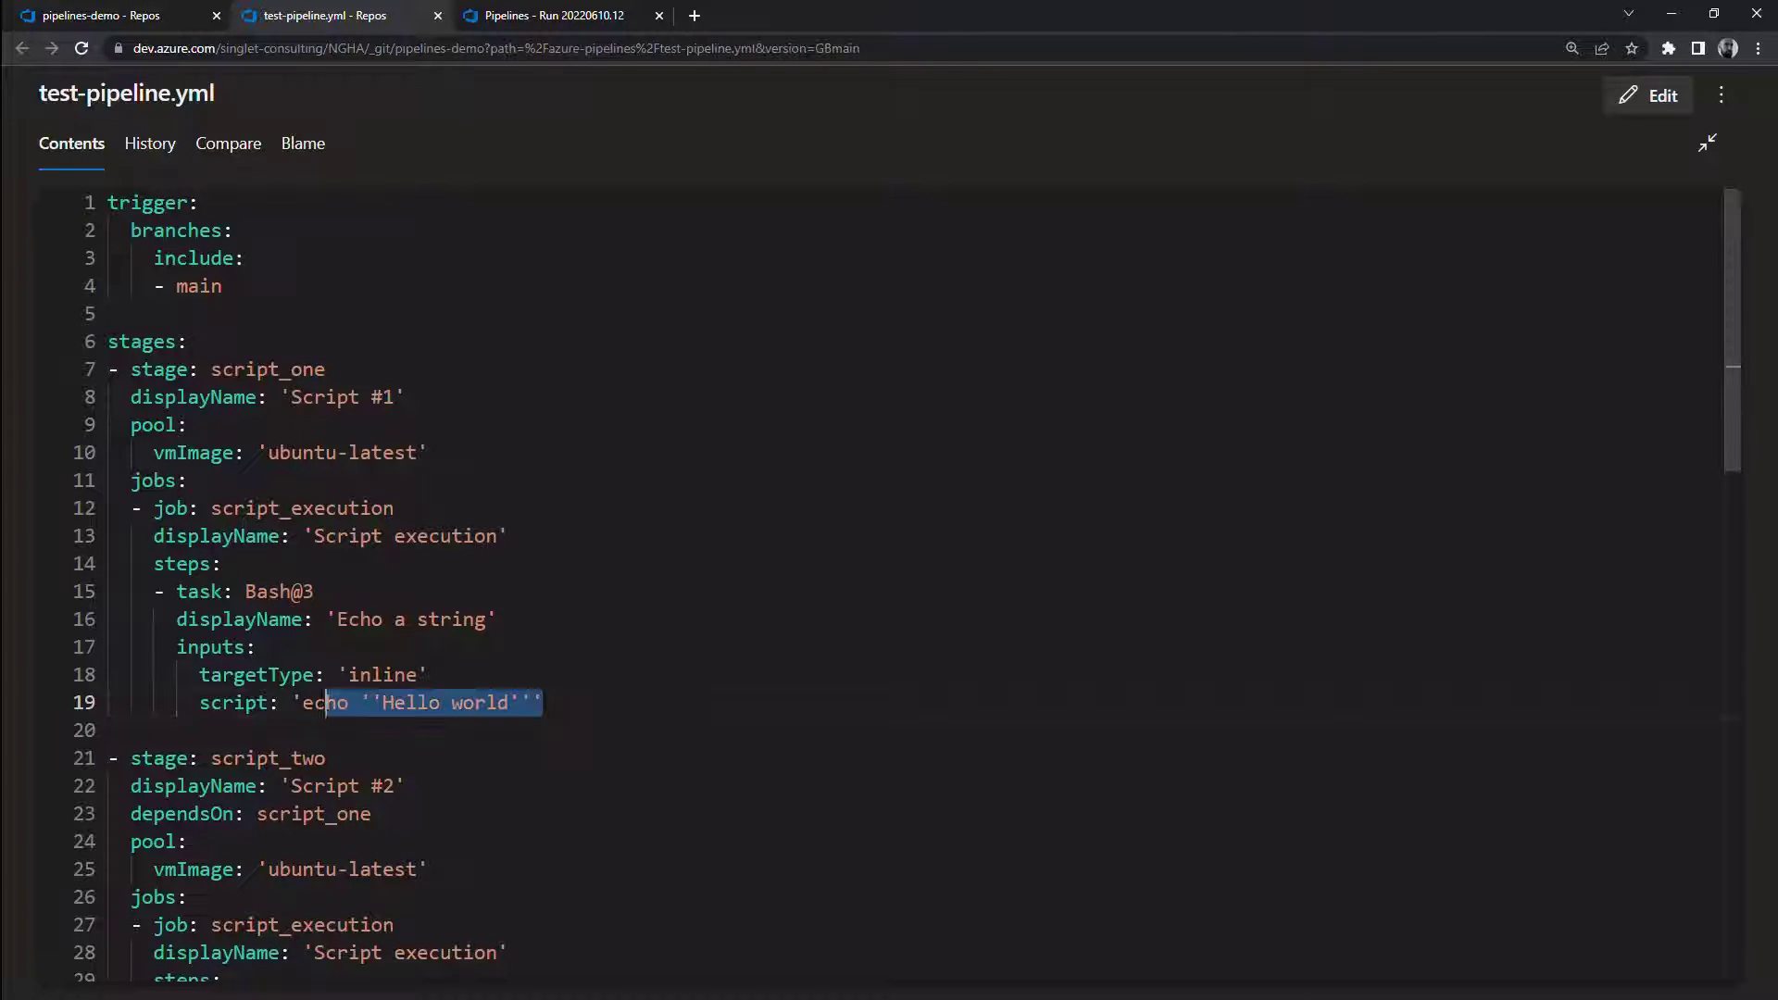
View the Script #1 'Echo a string' log printing 'Hello world', then return to the YAML
click(567, 17)
click(291, 758)
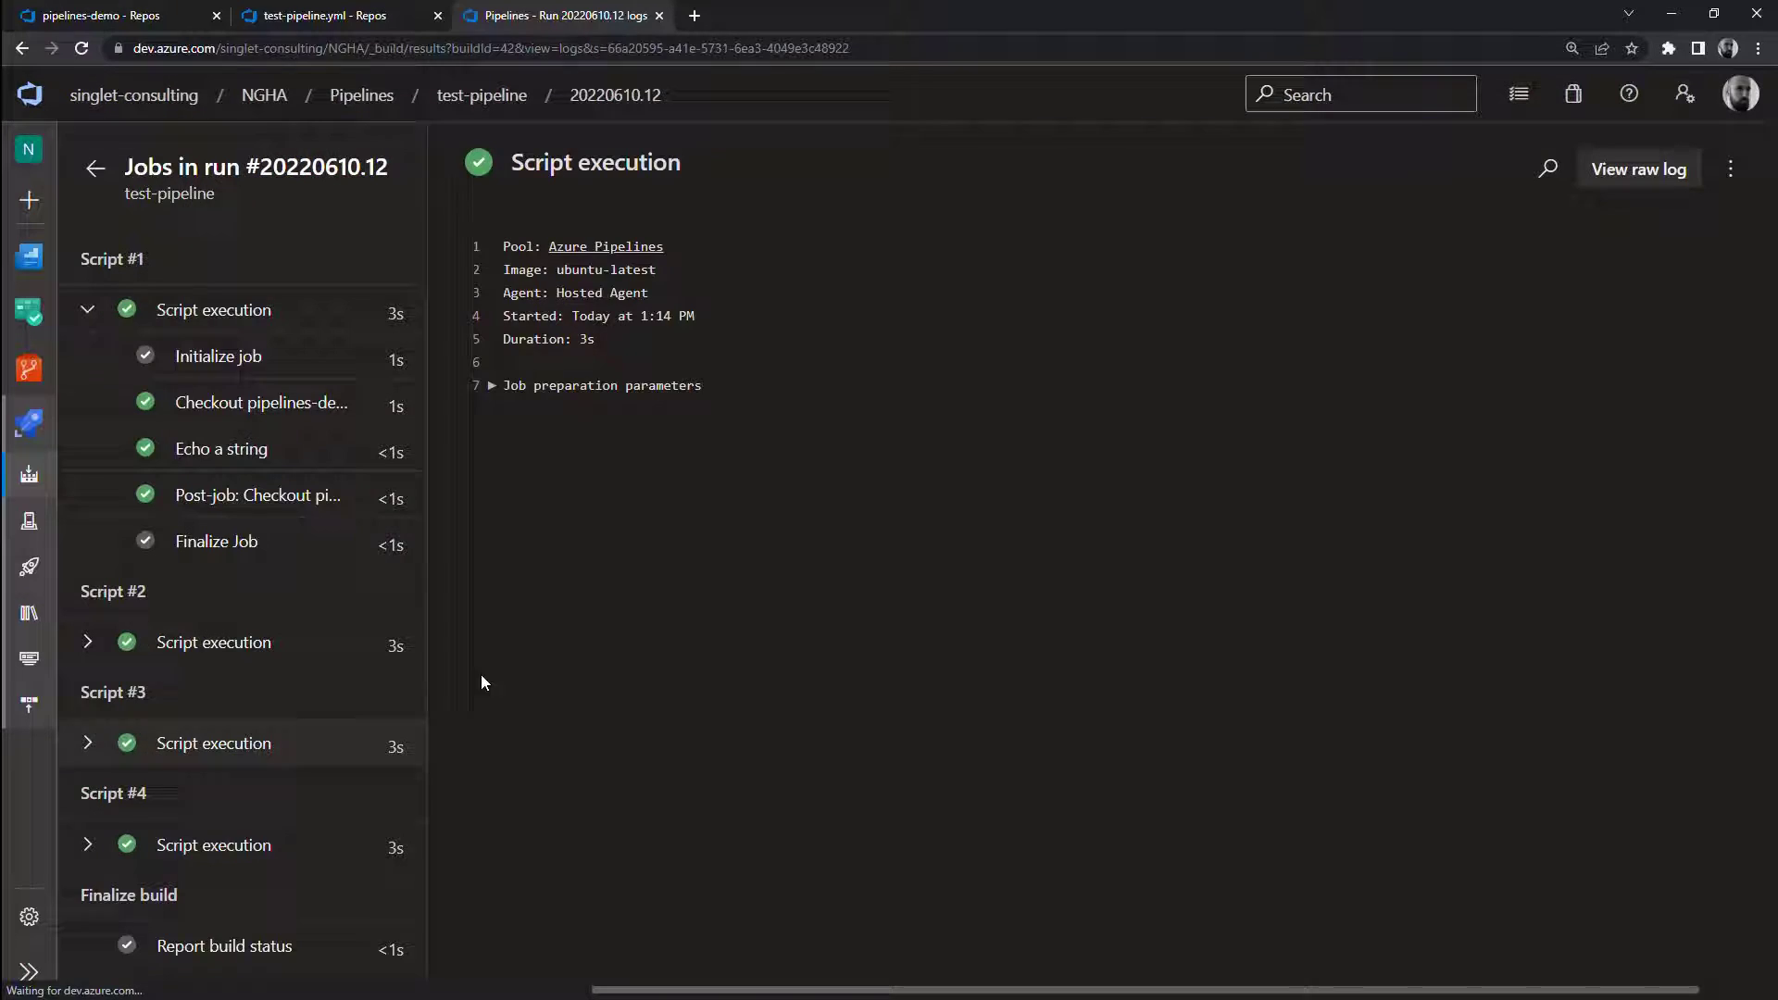
click(220, 448)
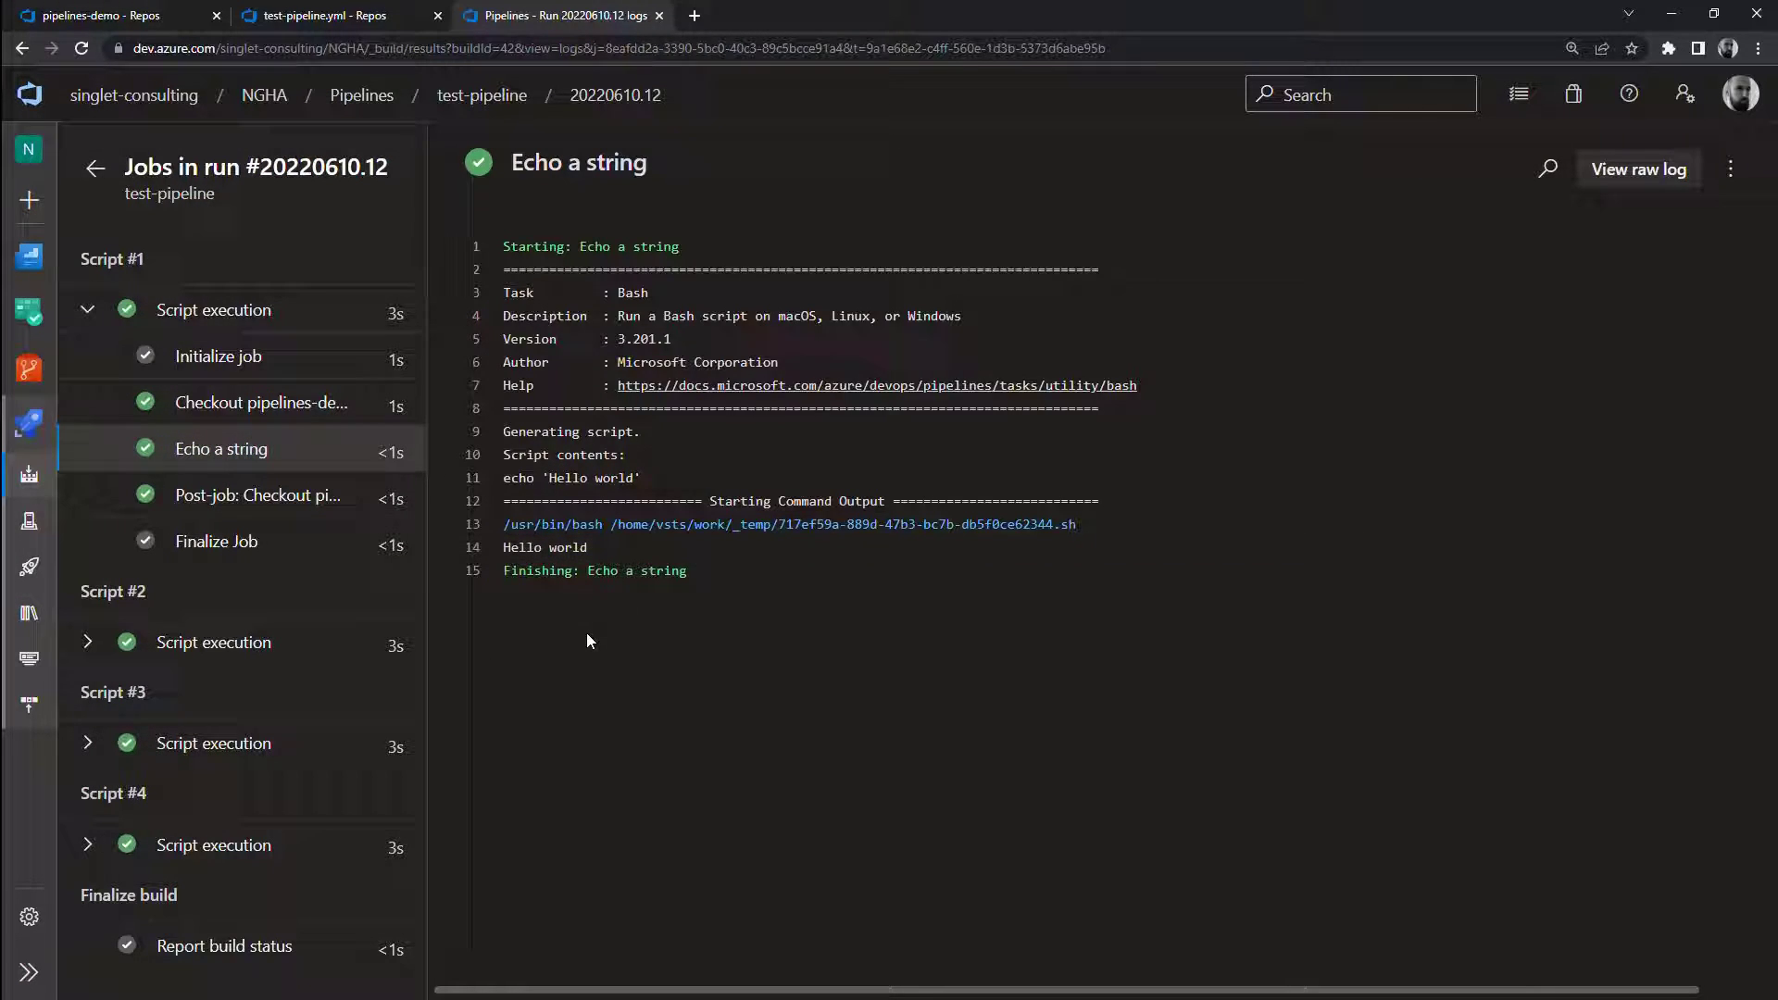
click(326, 15)
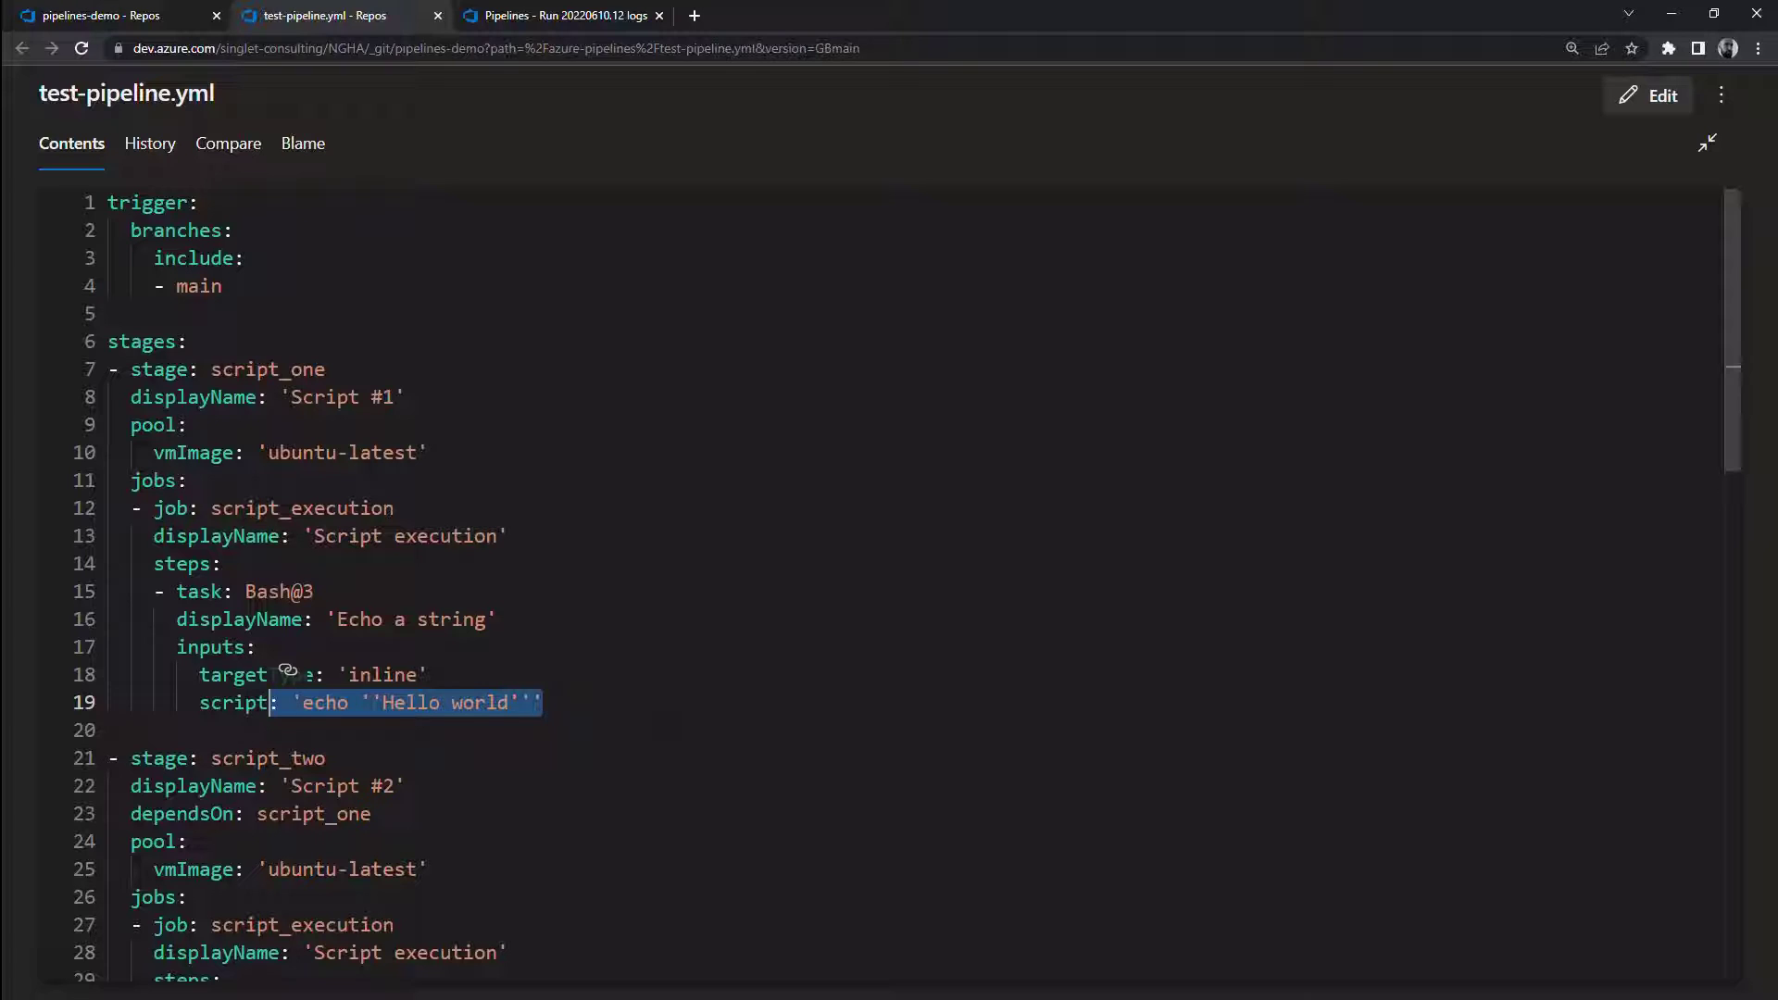
scroll(288, 675, down, 6)
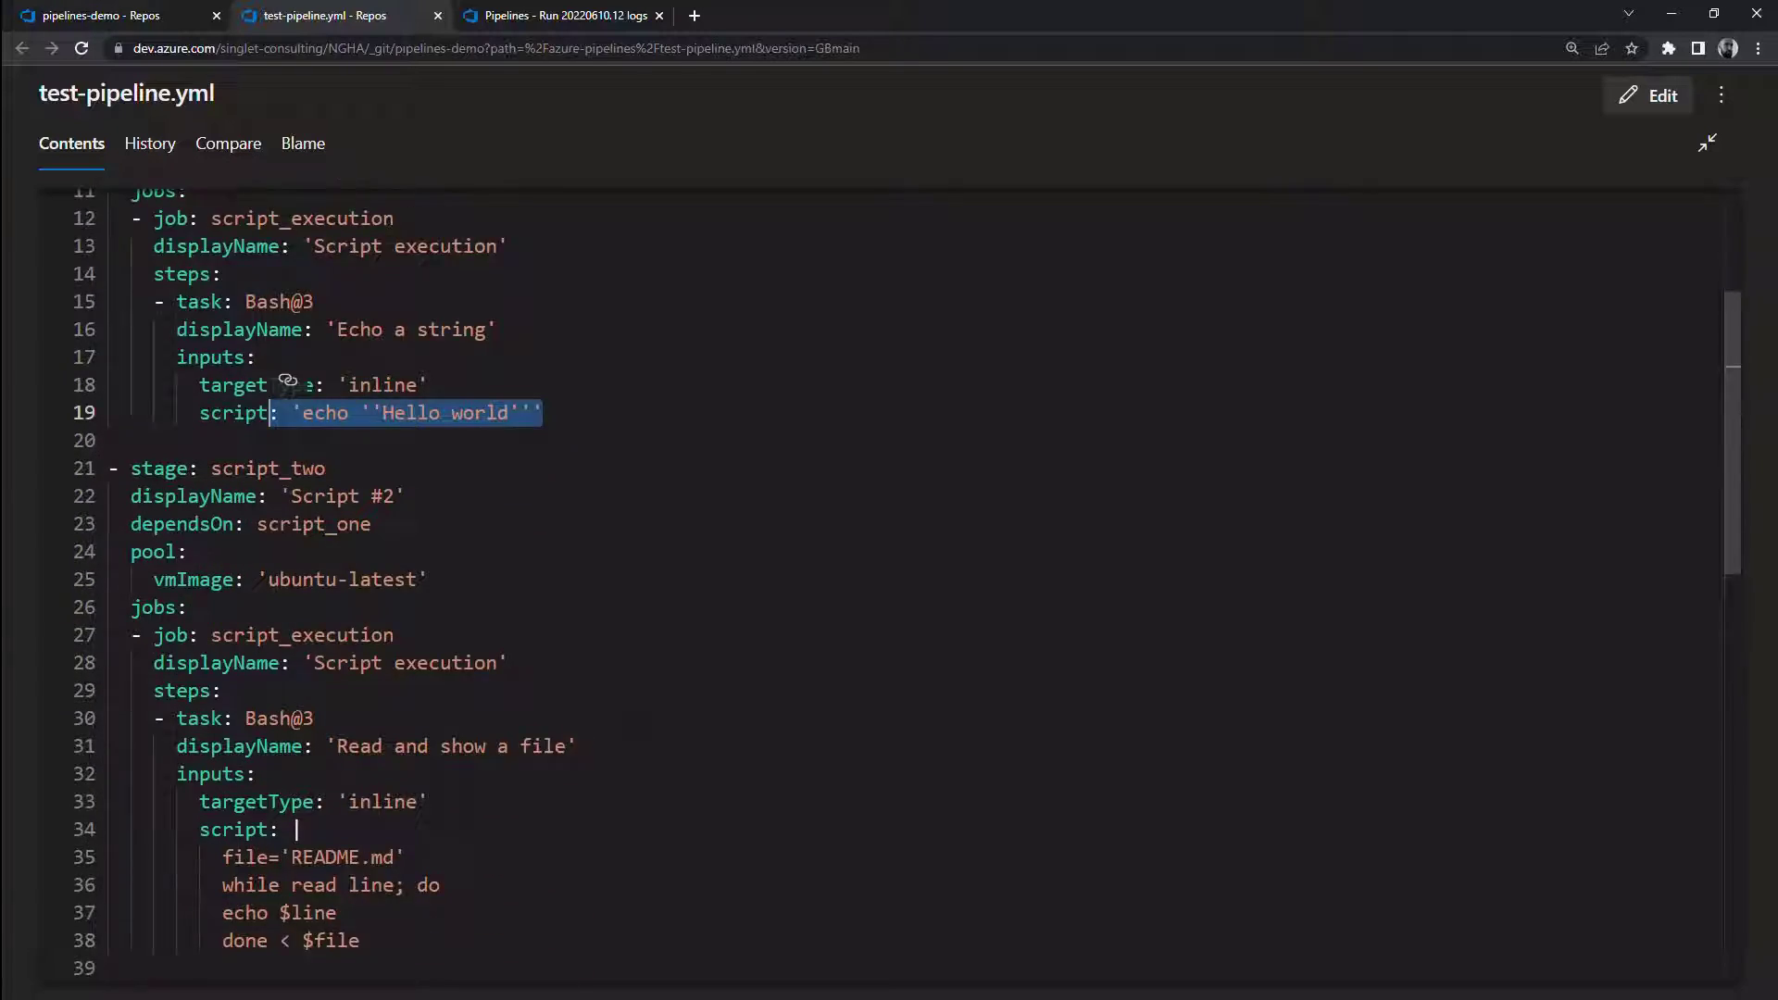
scroll(287, 416, down, 2)
Mark $line in stage two, then view Script #2's 'Read and show a file' log and mark the README output
double_click(306, 740)
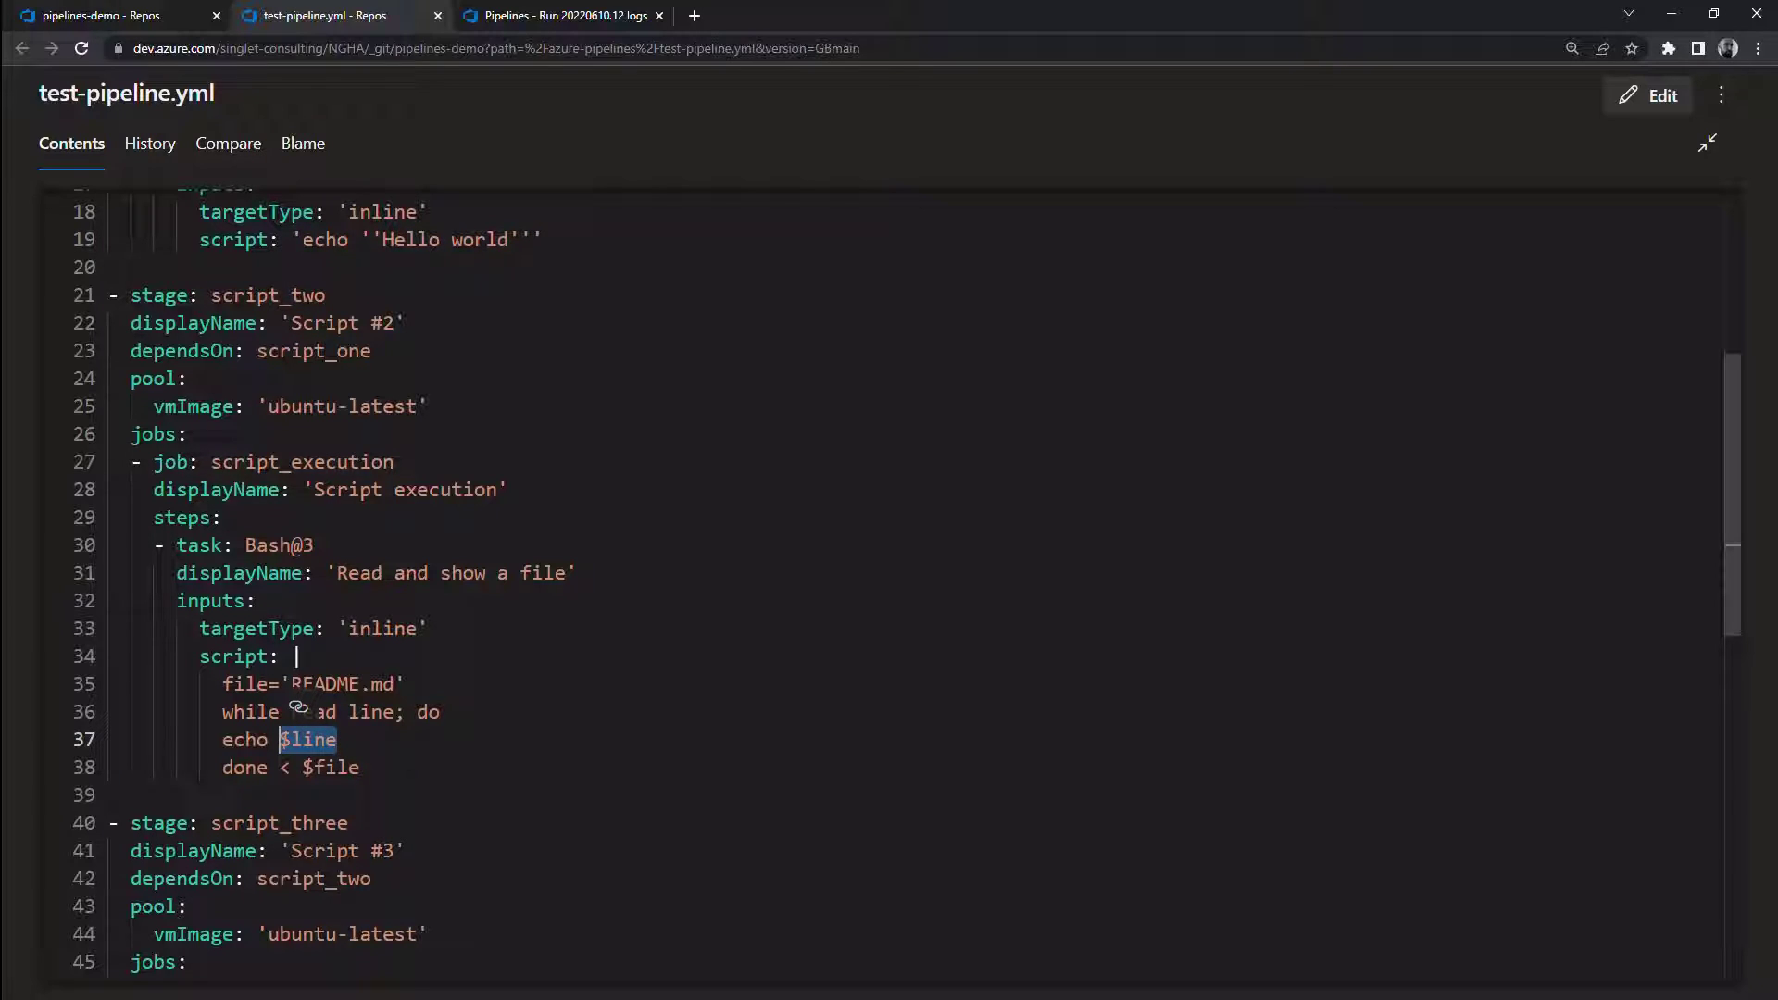
click(566, 16)
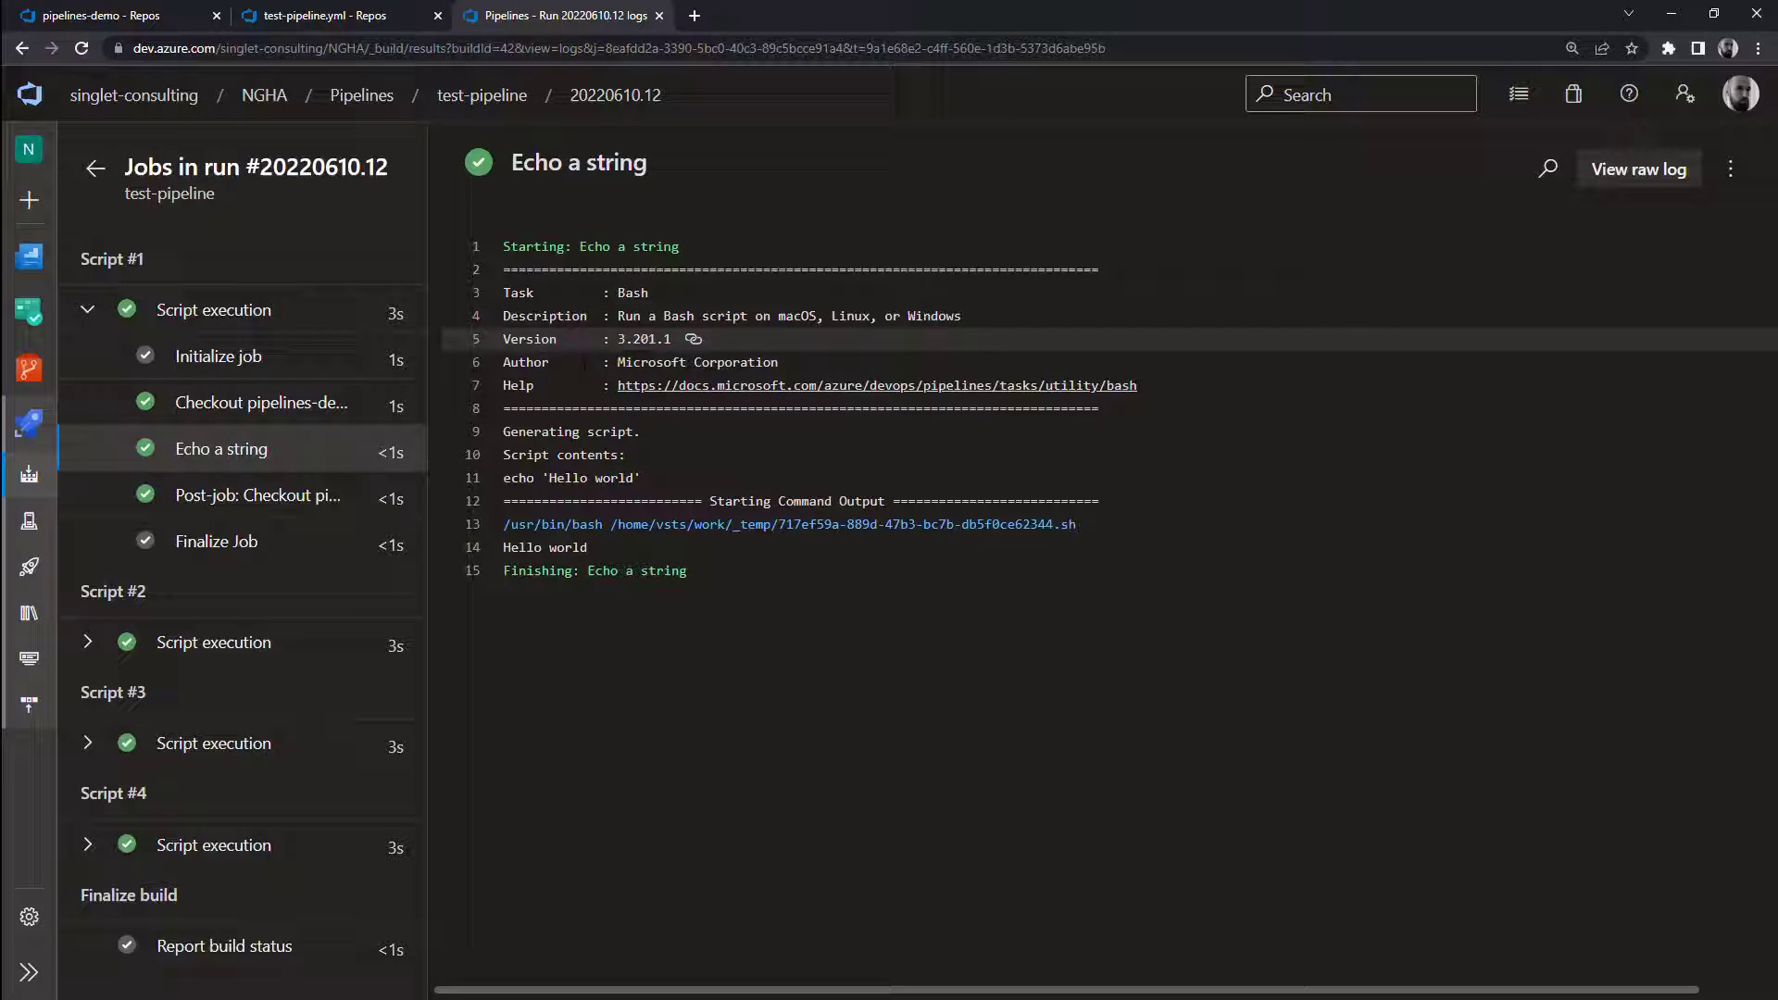
click(97, 171)
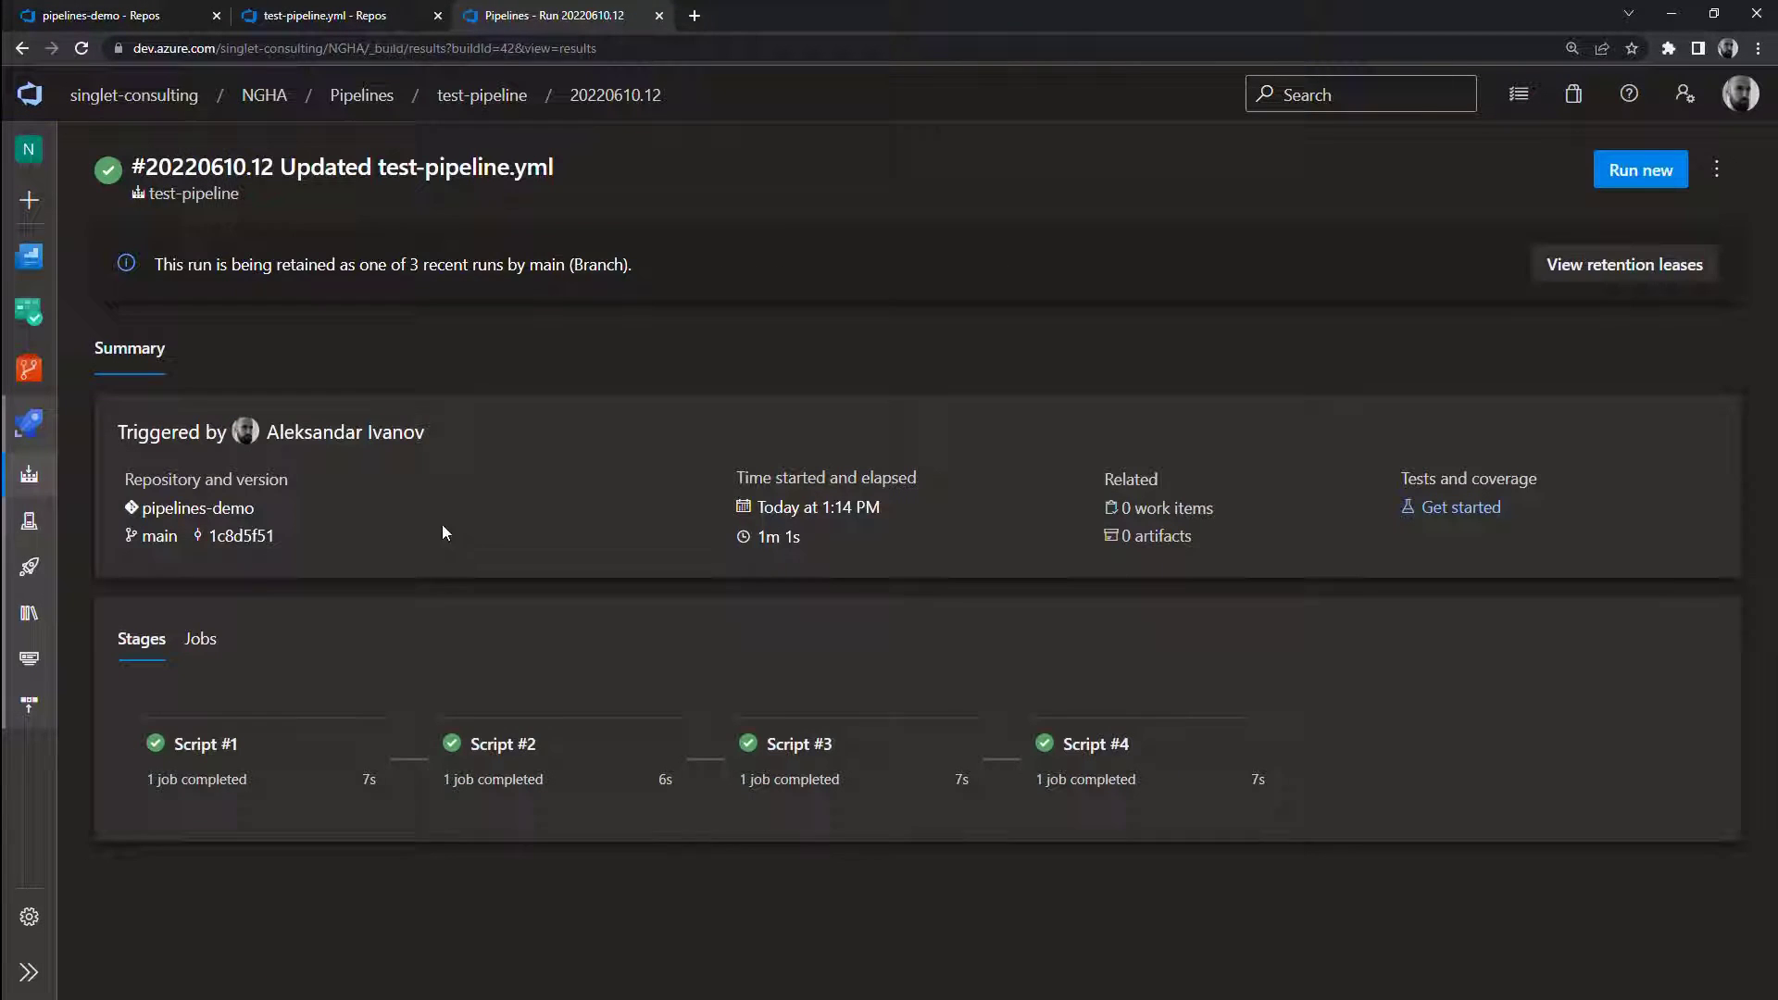
click(505, 799)
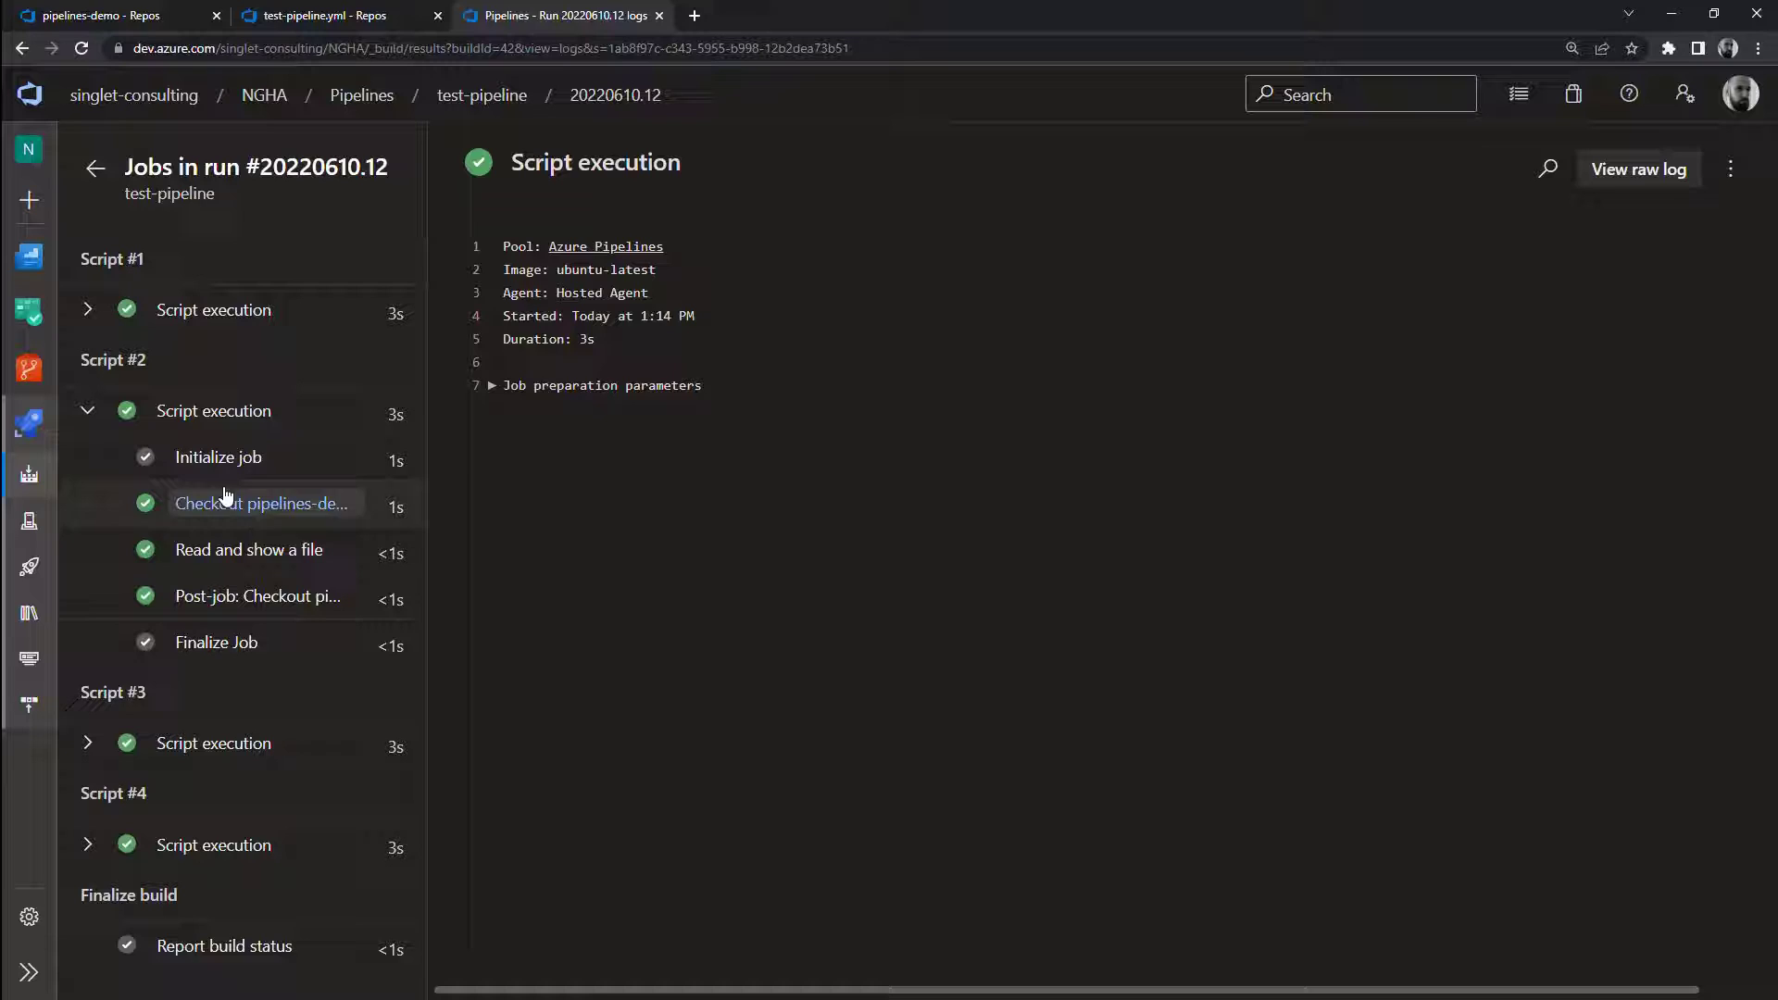
click(222, 551)
mouse_move(639, 502)
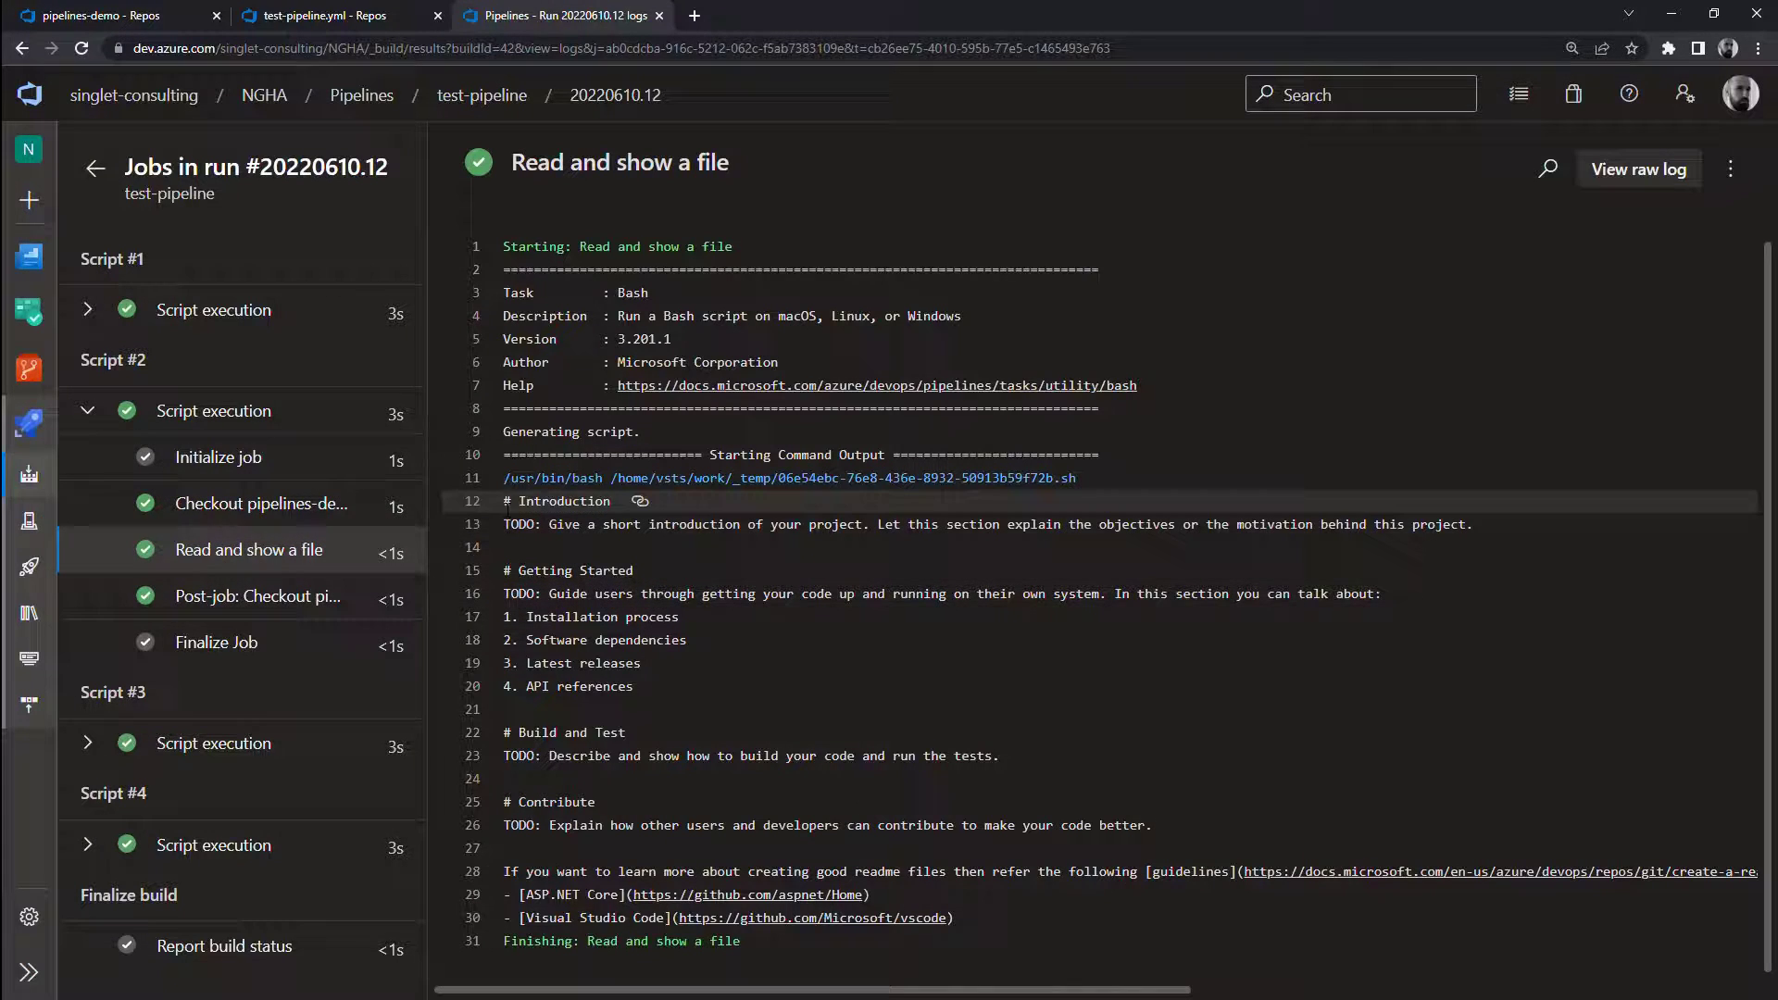
drag(503, 500, 956, 917)
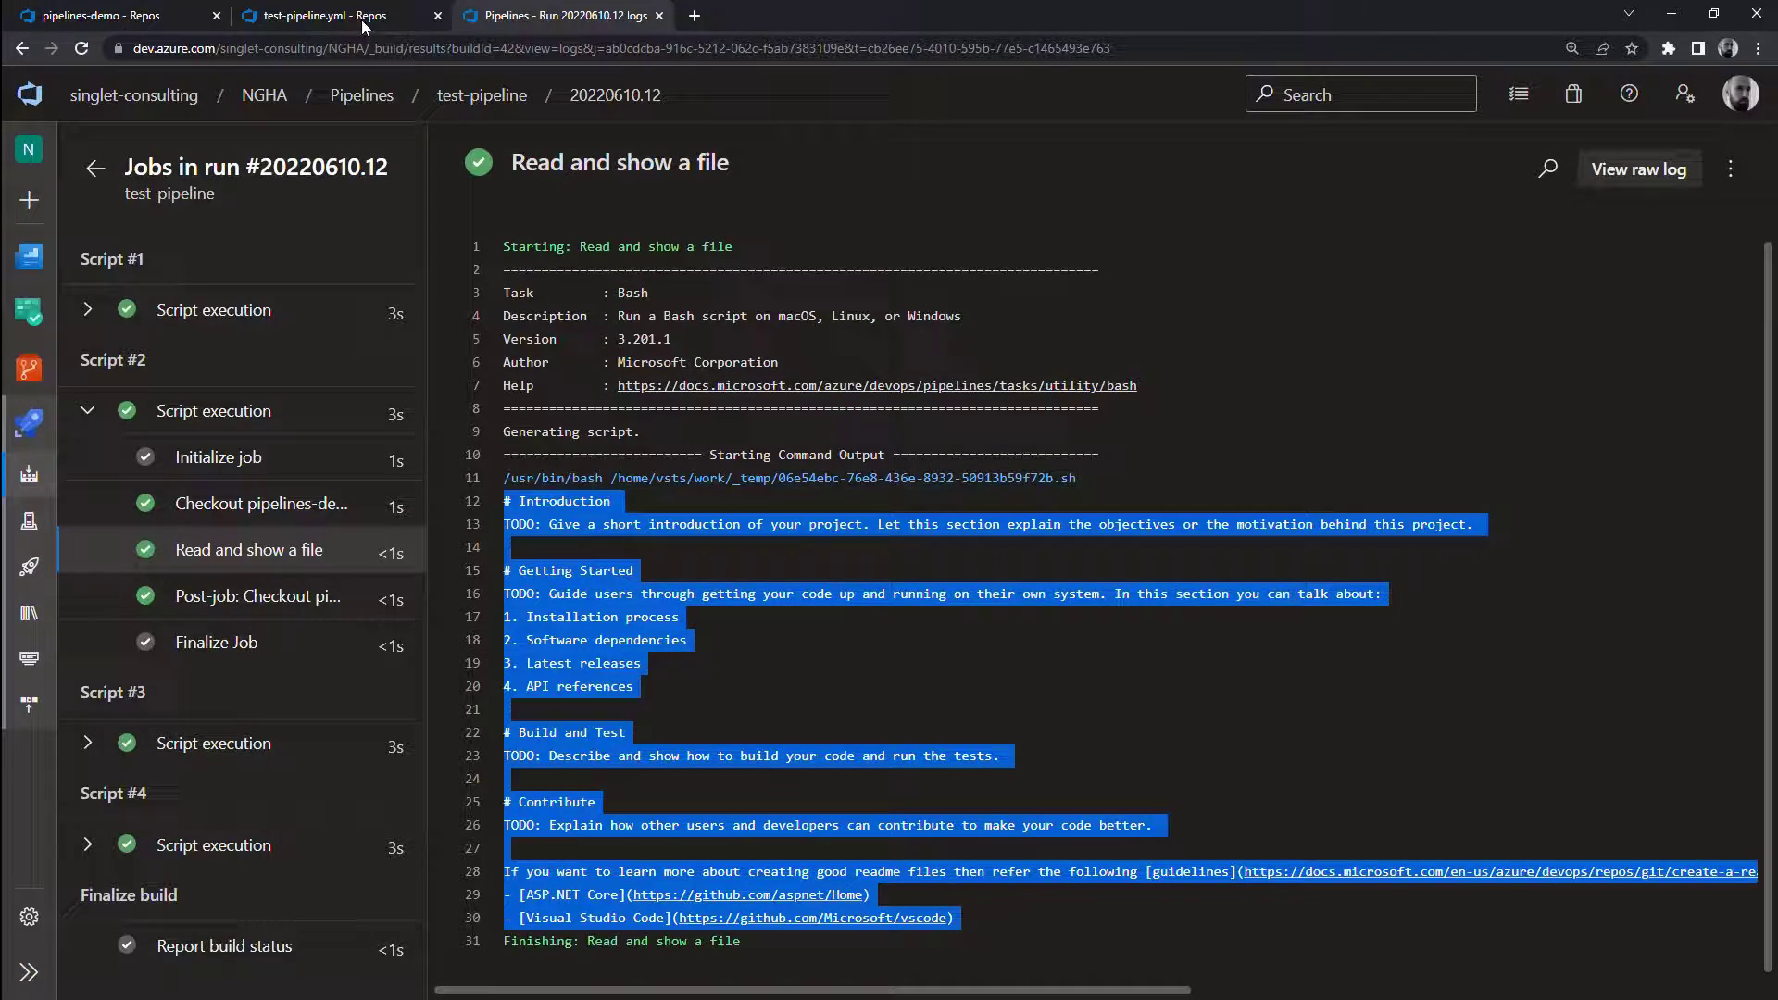
Back in the YAML, mark 'do' in the read loop and point out the script_three stage
click(323, 14)
double_click(427, 712)
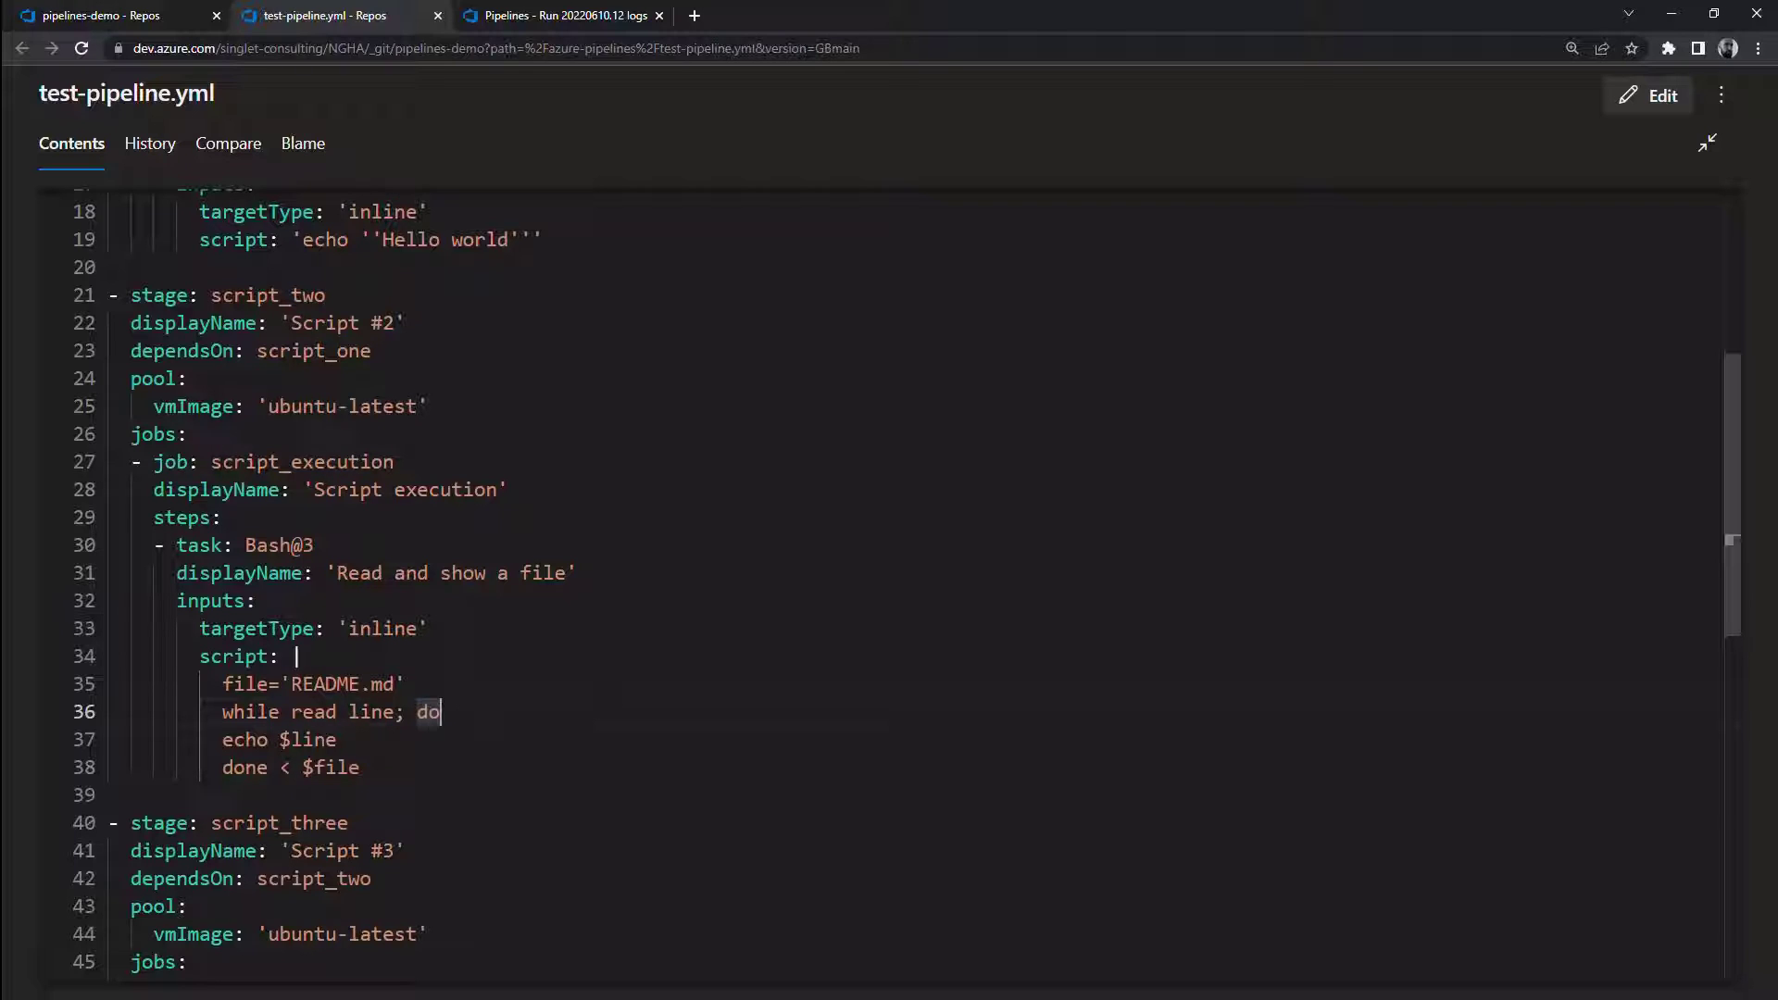
scroll(890, 556, down, 5)
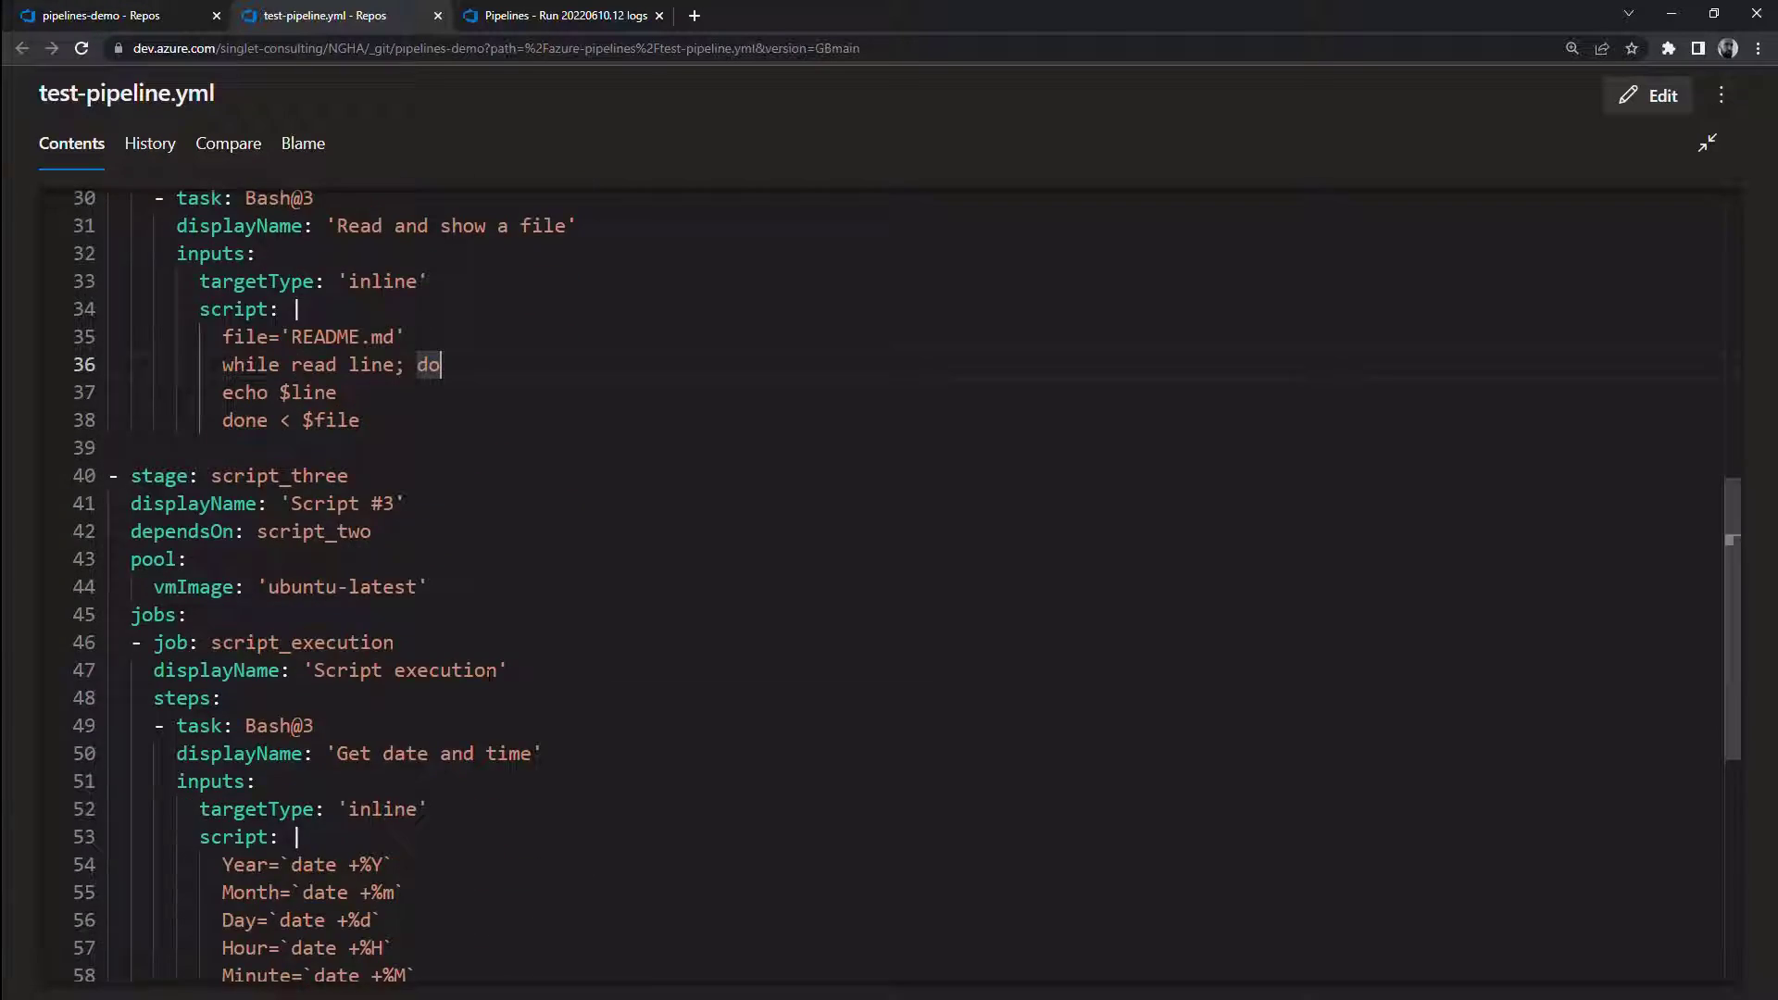
scroll(889, 556, down, 3)
click(234, 244)
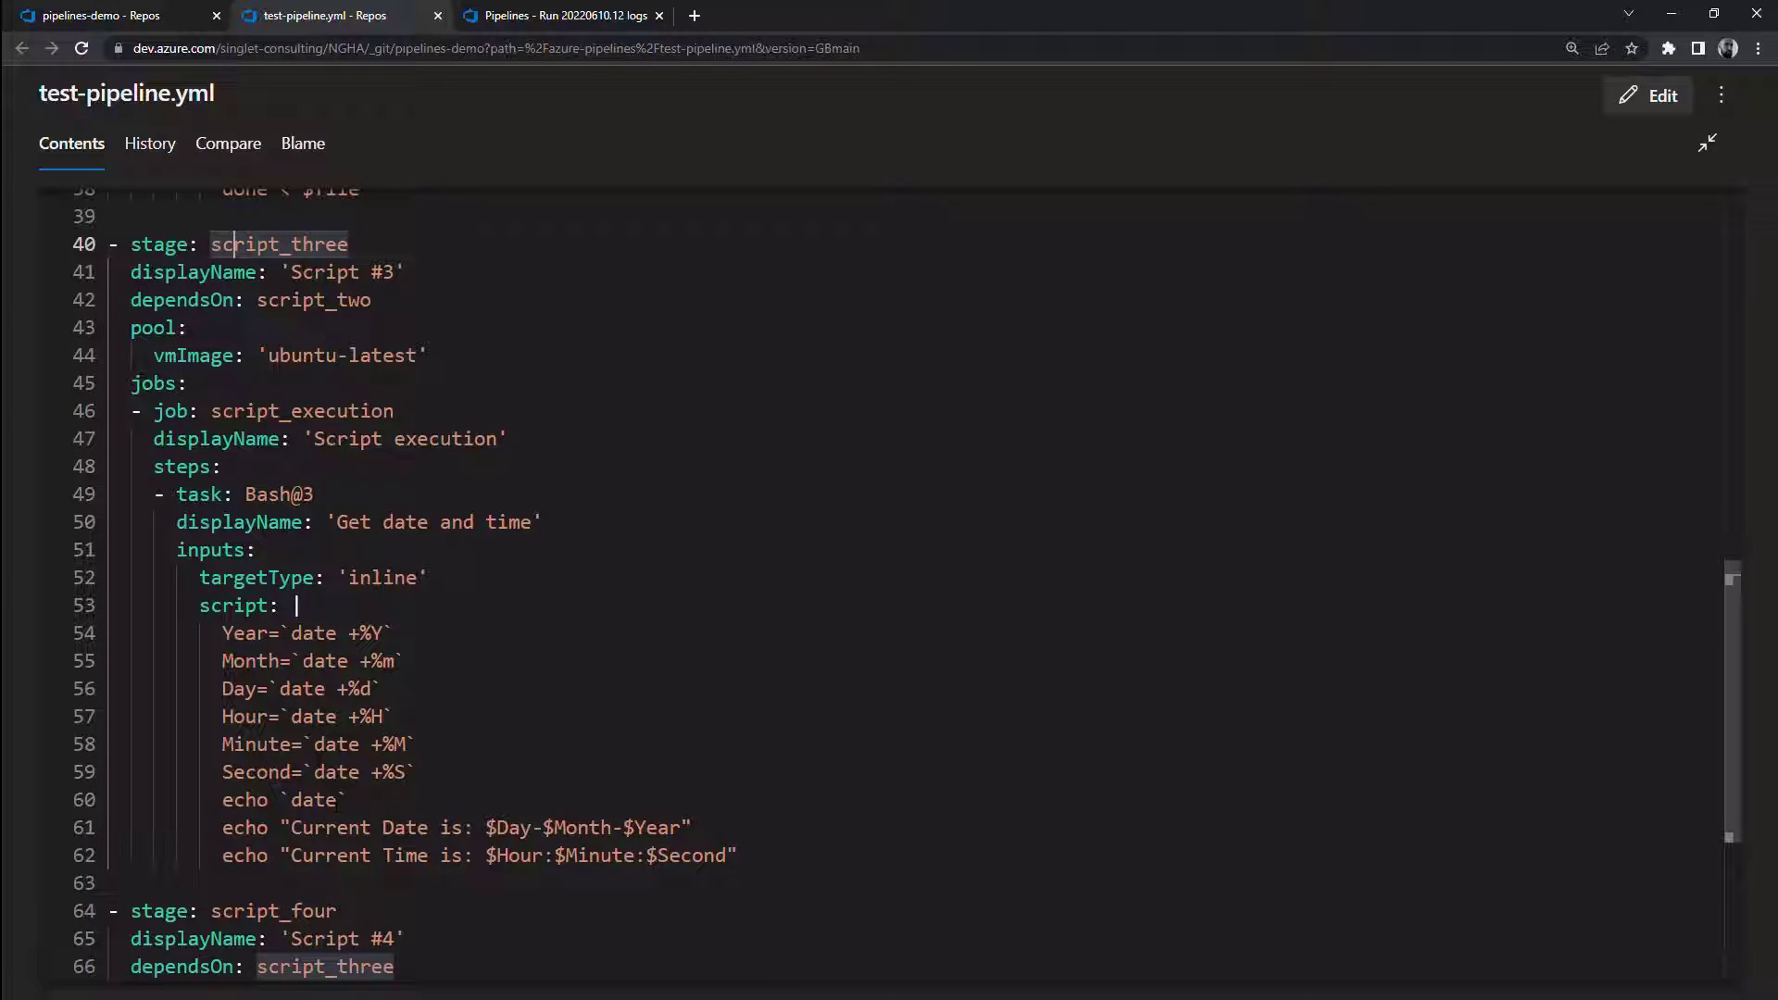
Mark the words date, Date and Time in stage three's echo lines 61-62
double_click(313, 800)
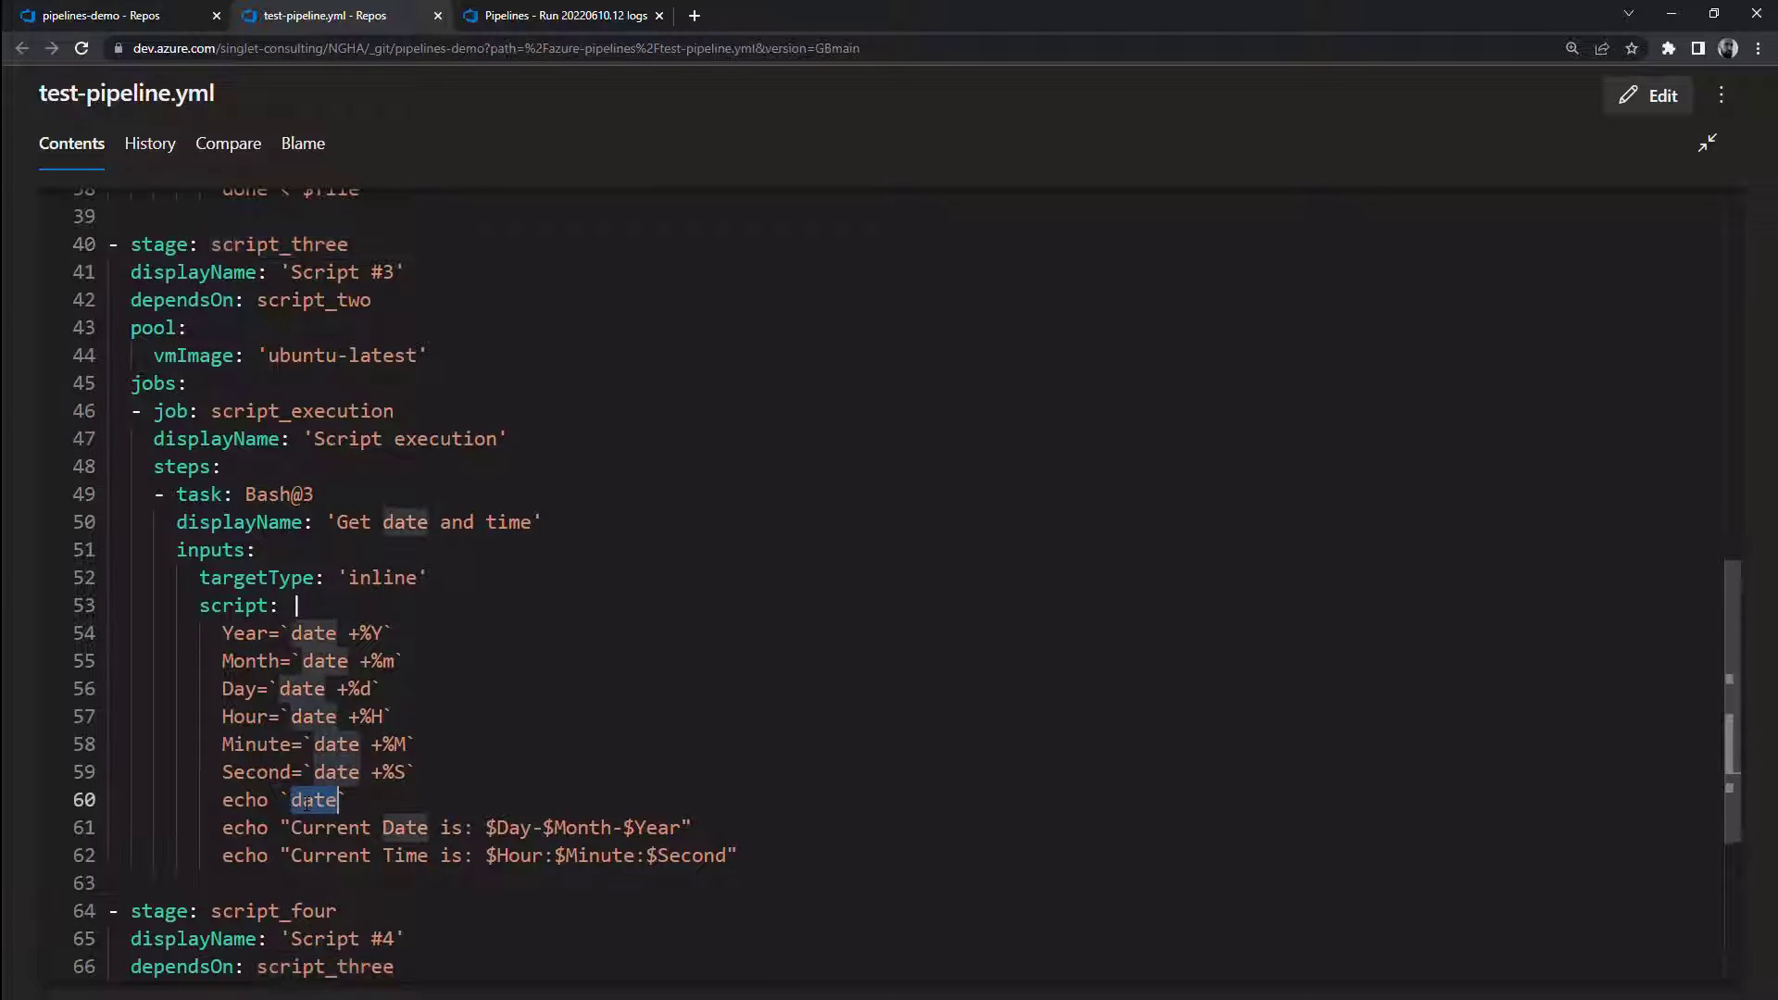
double_click(407, 828)
click(400, 856)
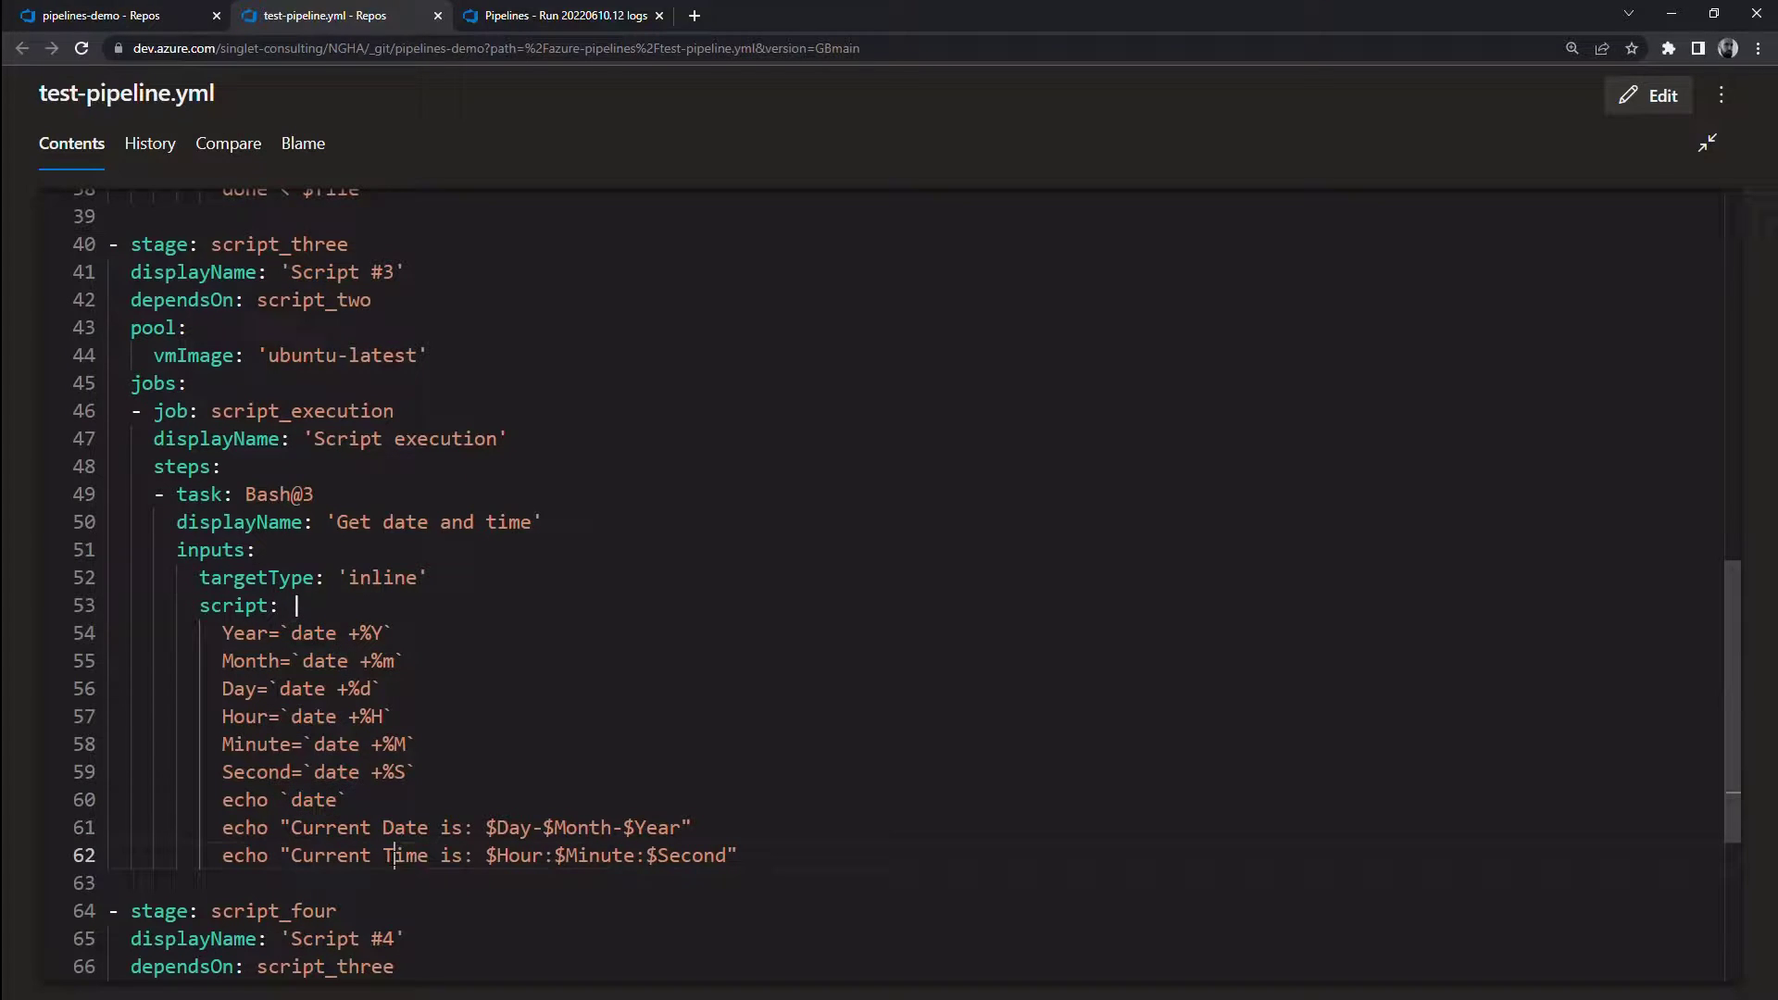
double_click(401, 856)
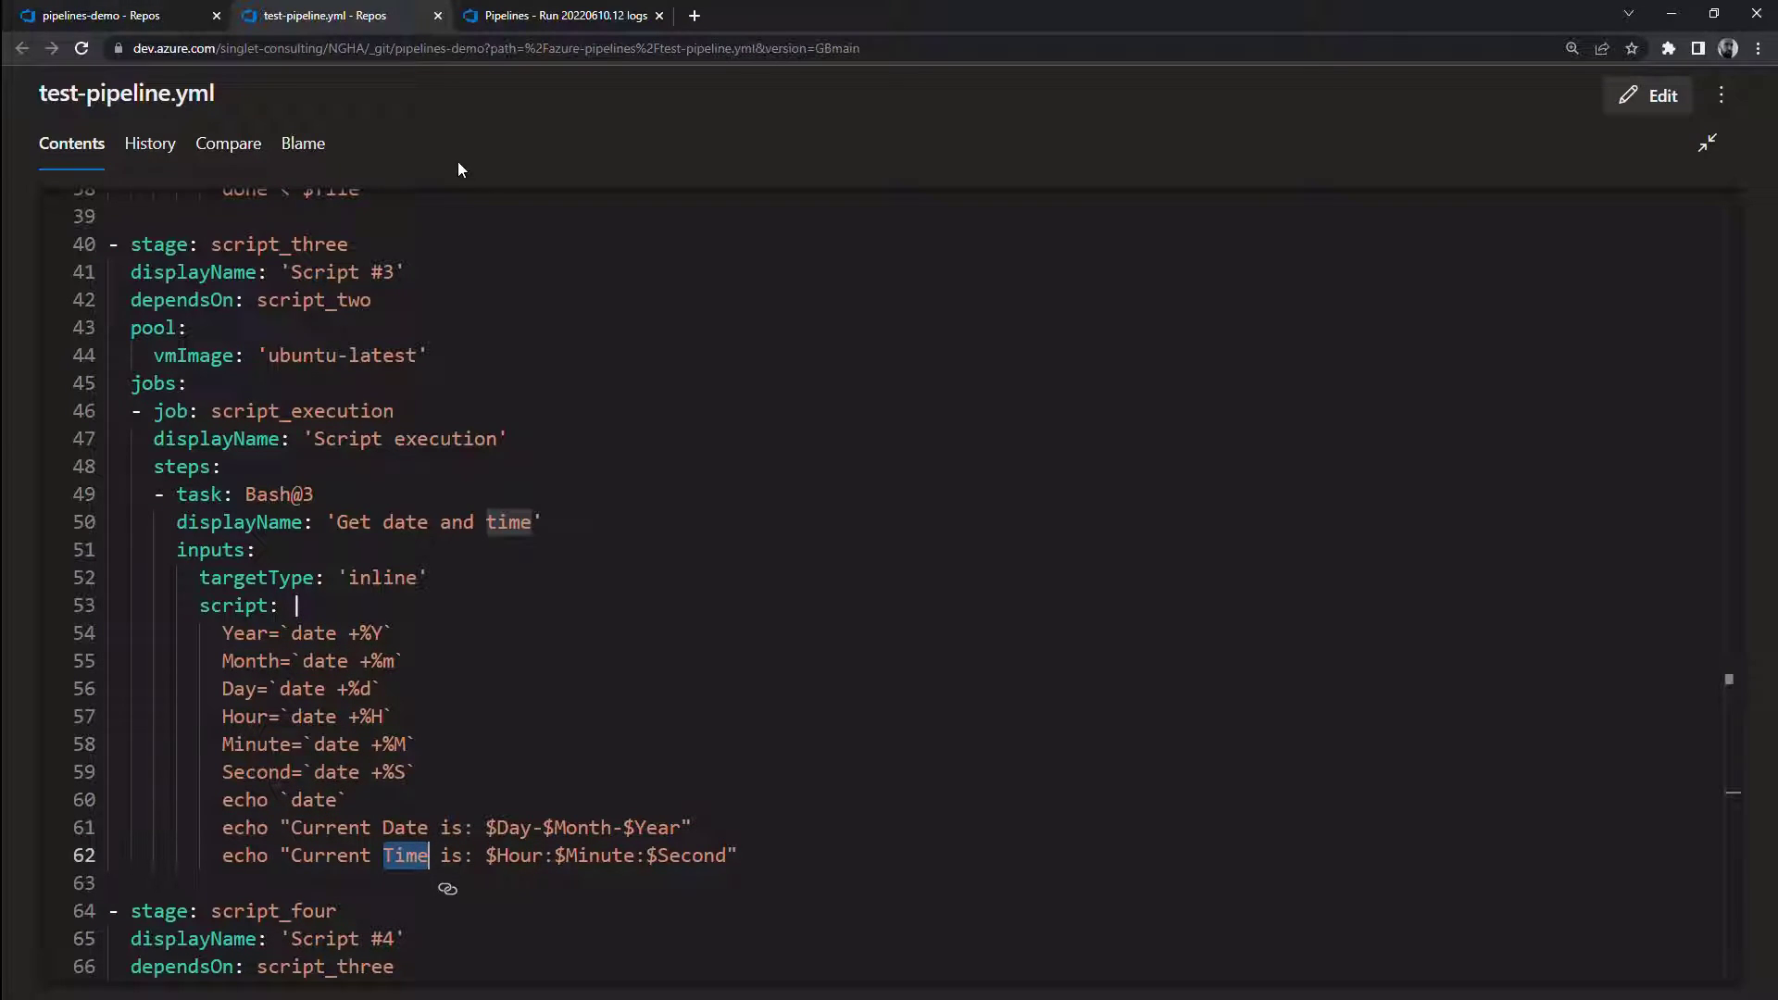
View Script #3's 'Get date and time' log and highlight the date and time outputs on lines 12-14
click(563, 16)
click(95, 168)
click(794, 746)
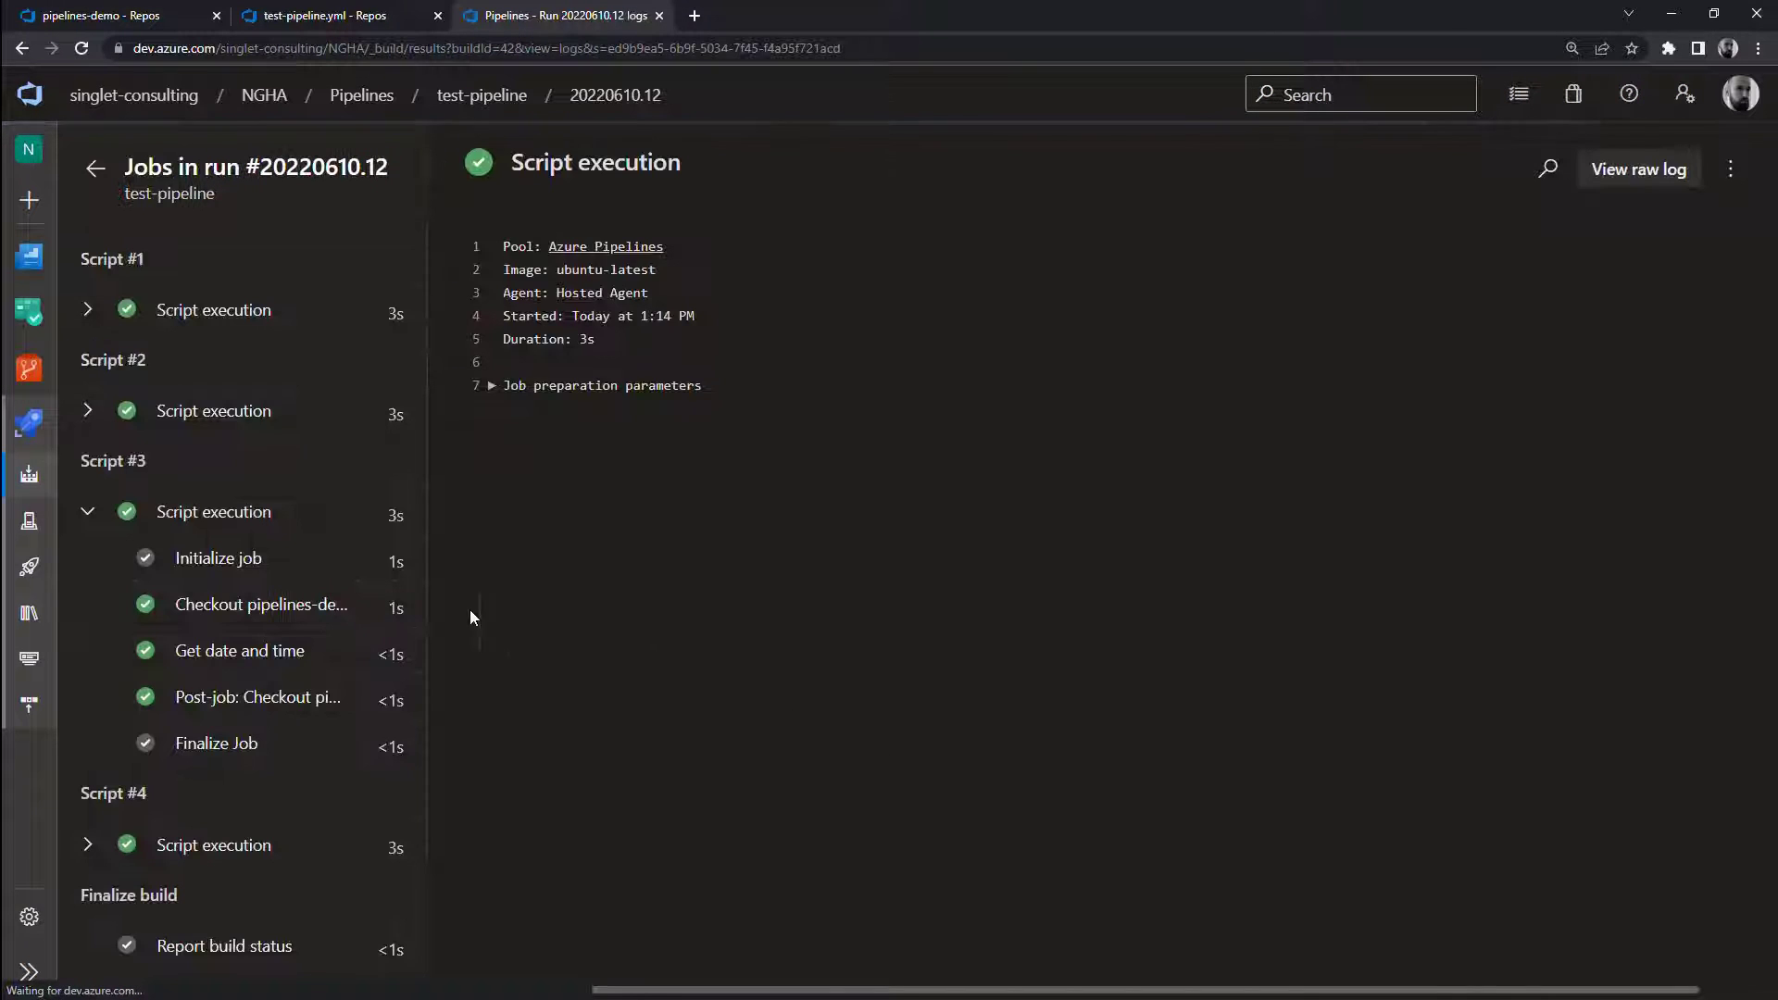
click(240, 652)
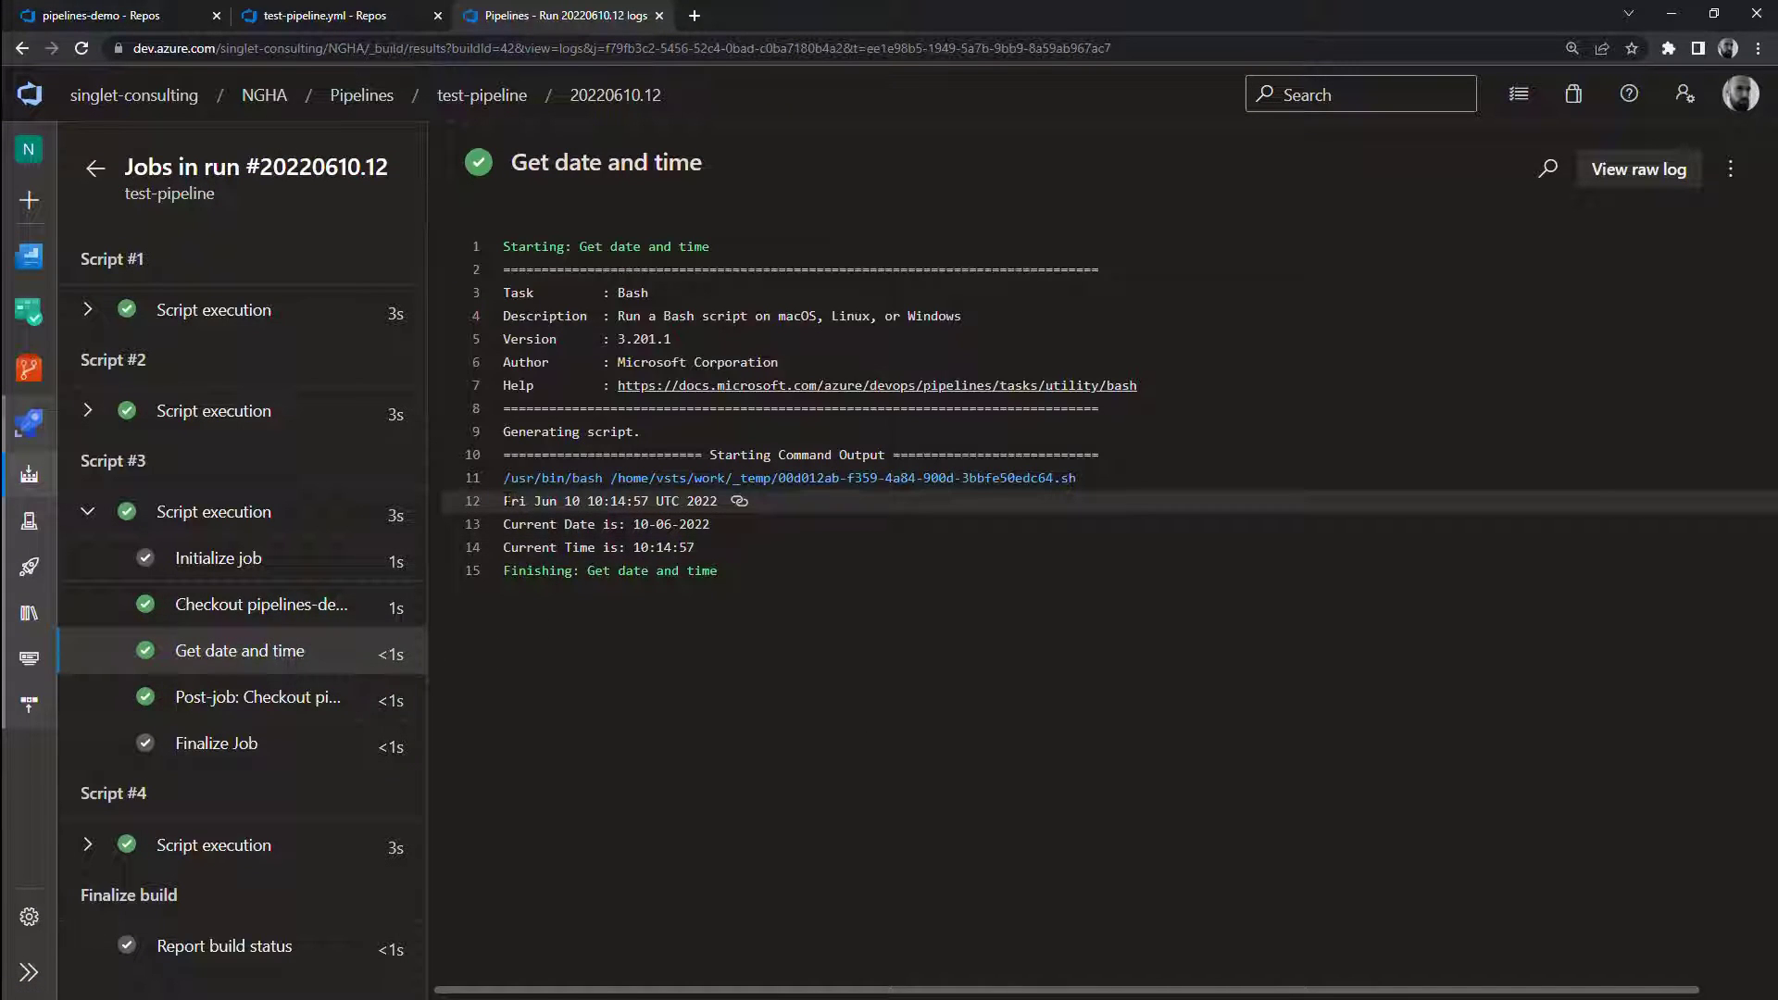
drag(504, 500, 717, 502)
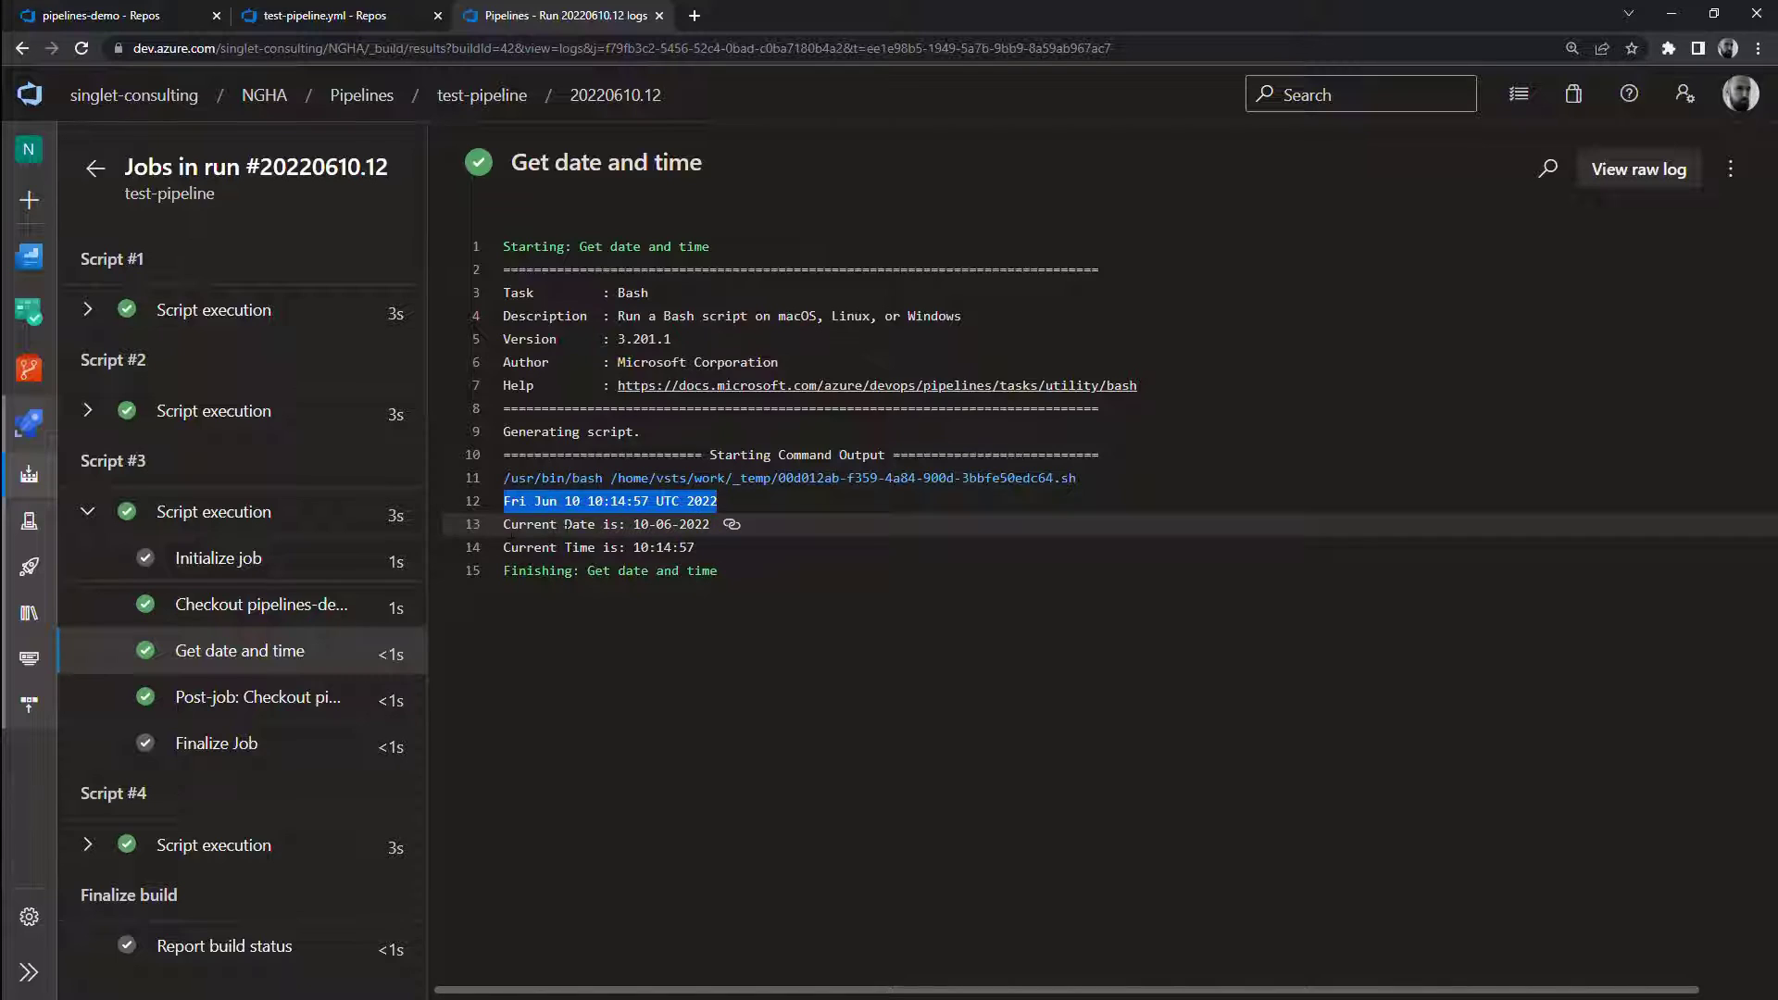
drag(564, 524, 678, 523)
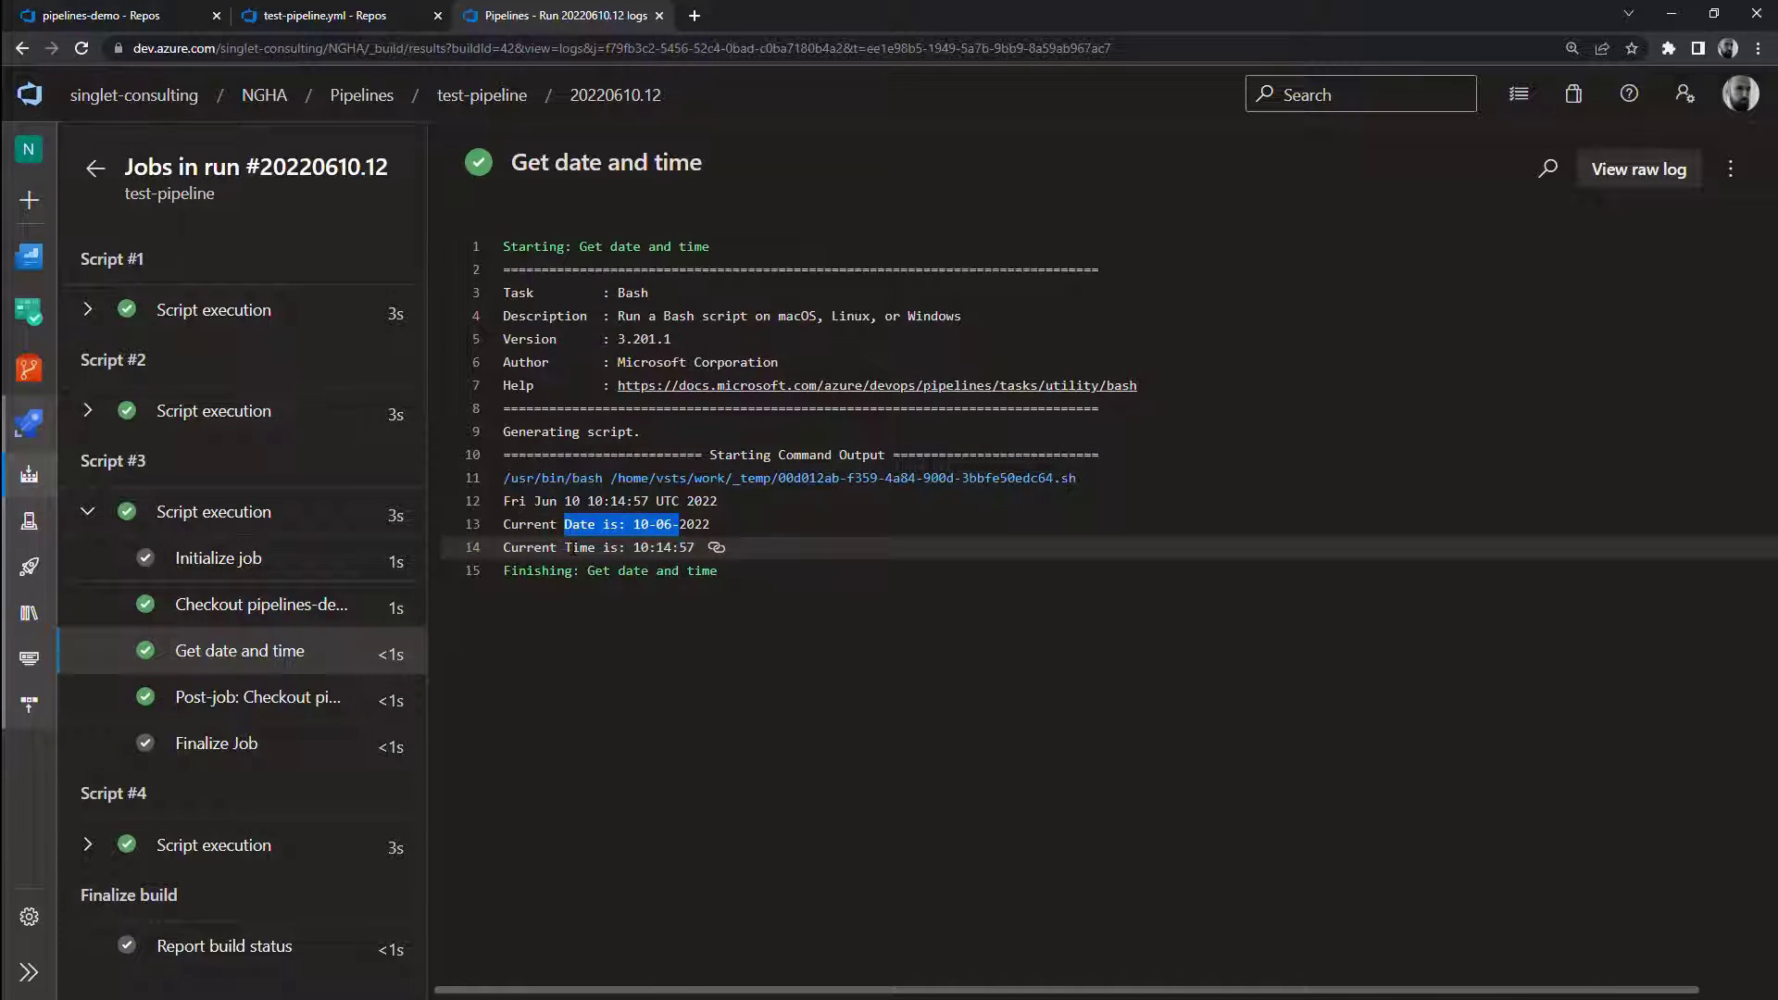
double_click(579, 547)
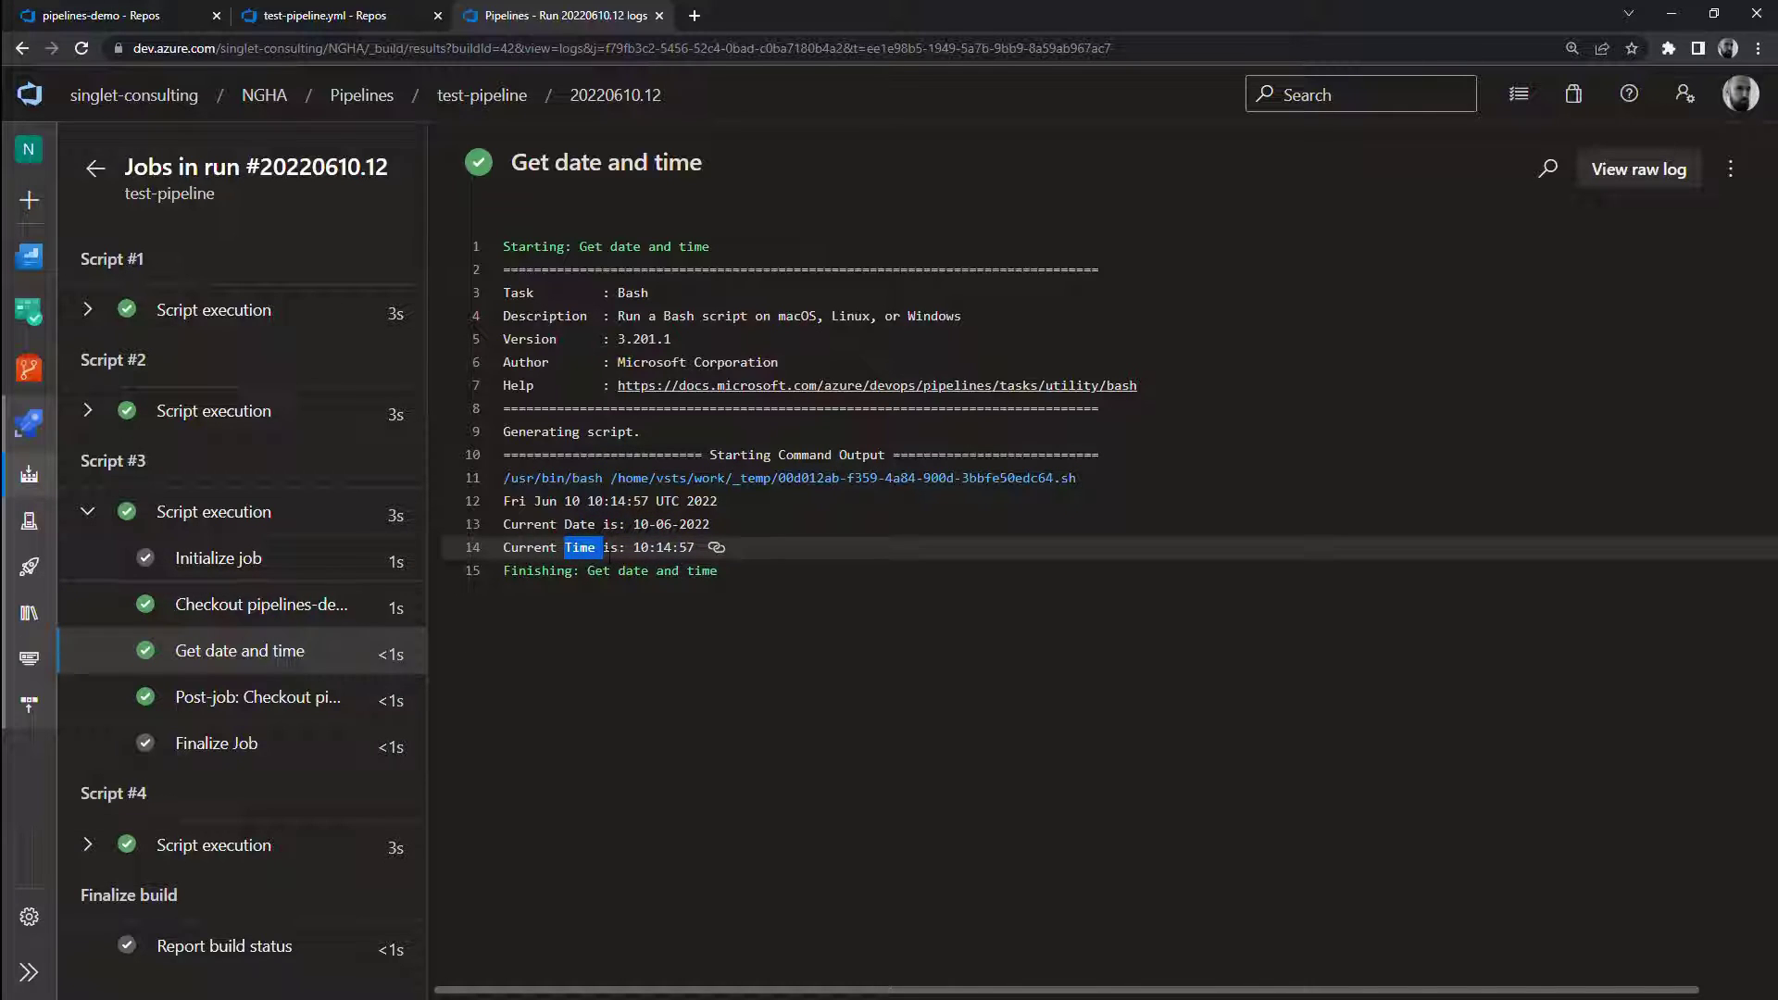
click(321, 16)
scroll(448, 501, down, 4)
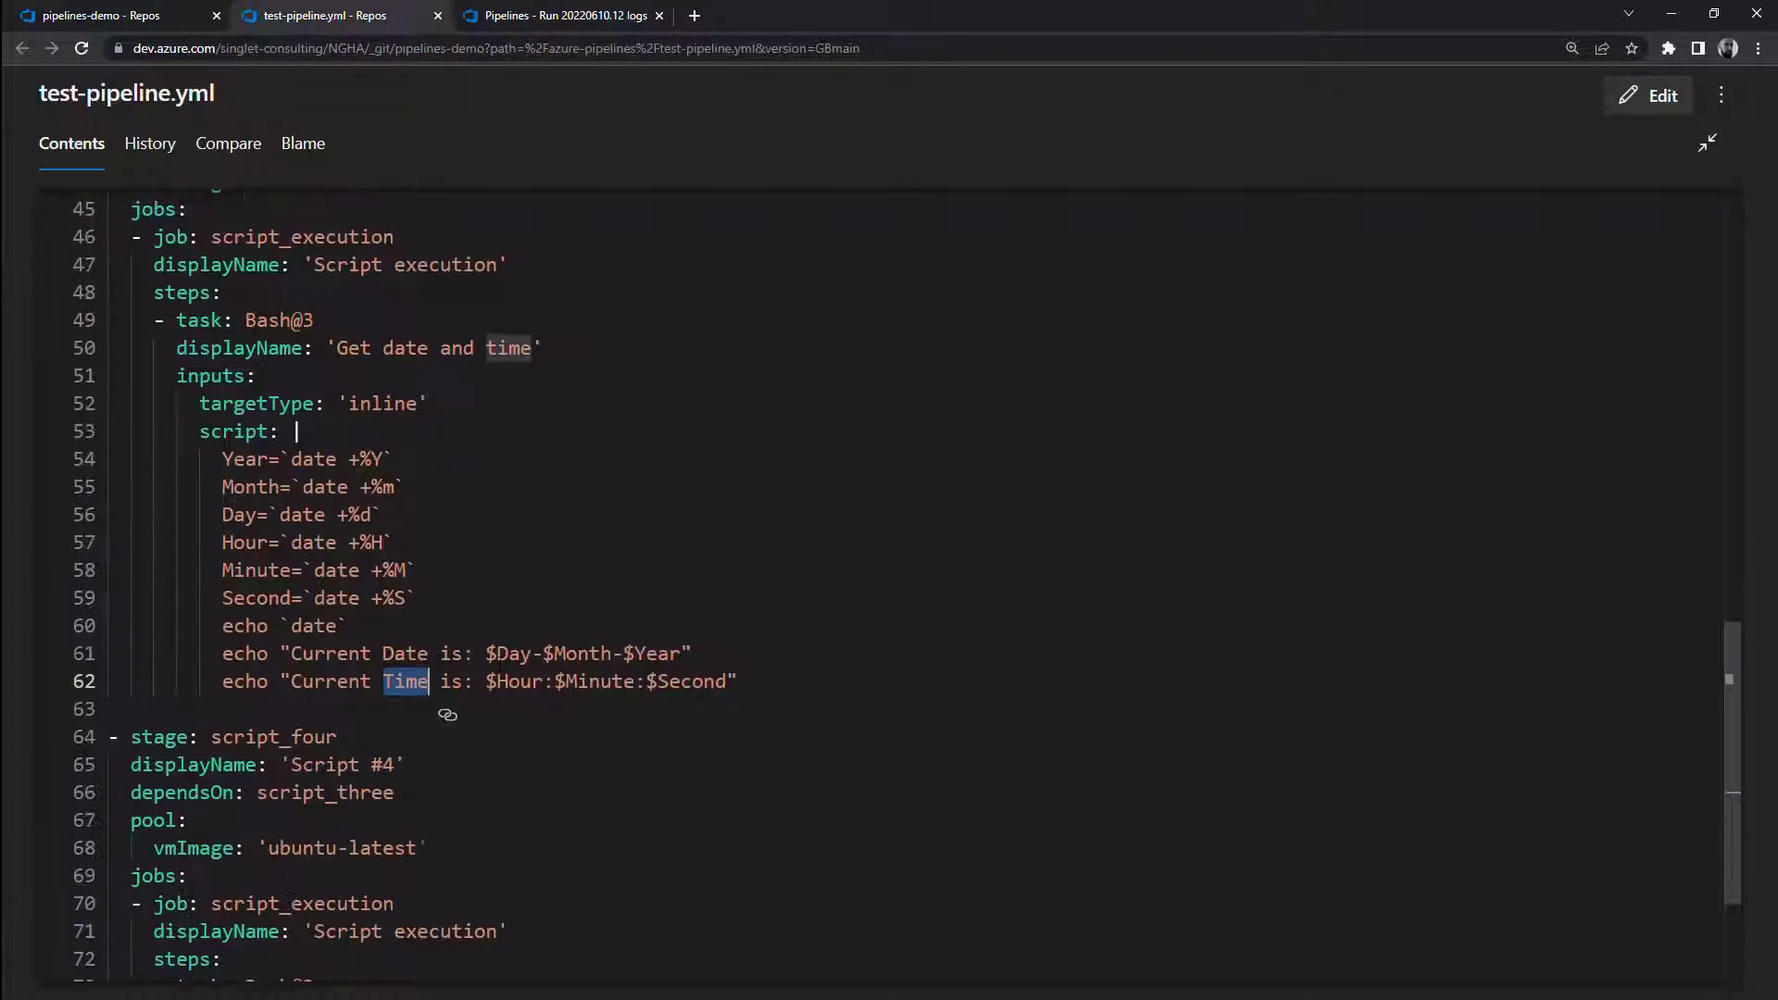
scroll(449, 500, down, 4)
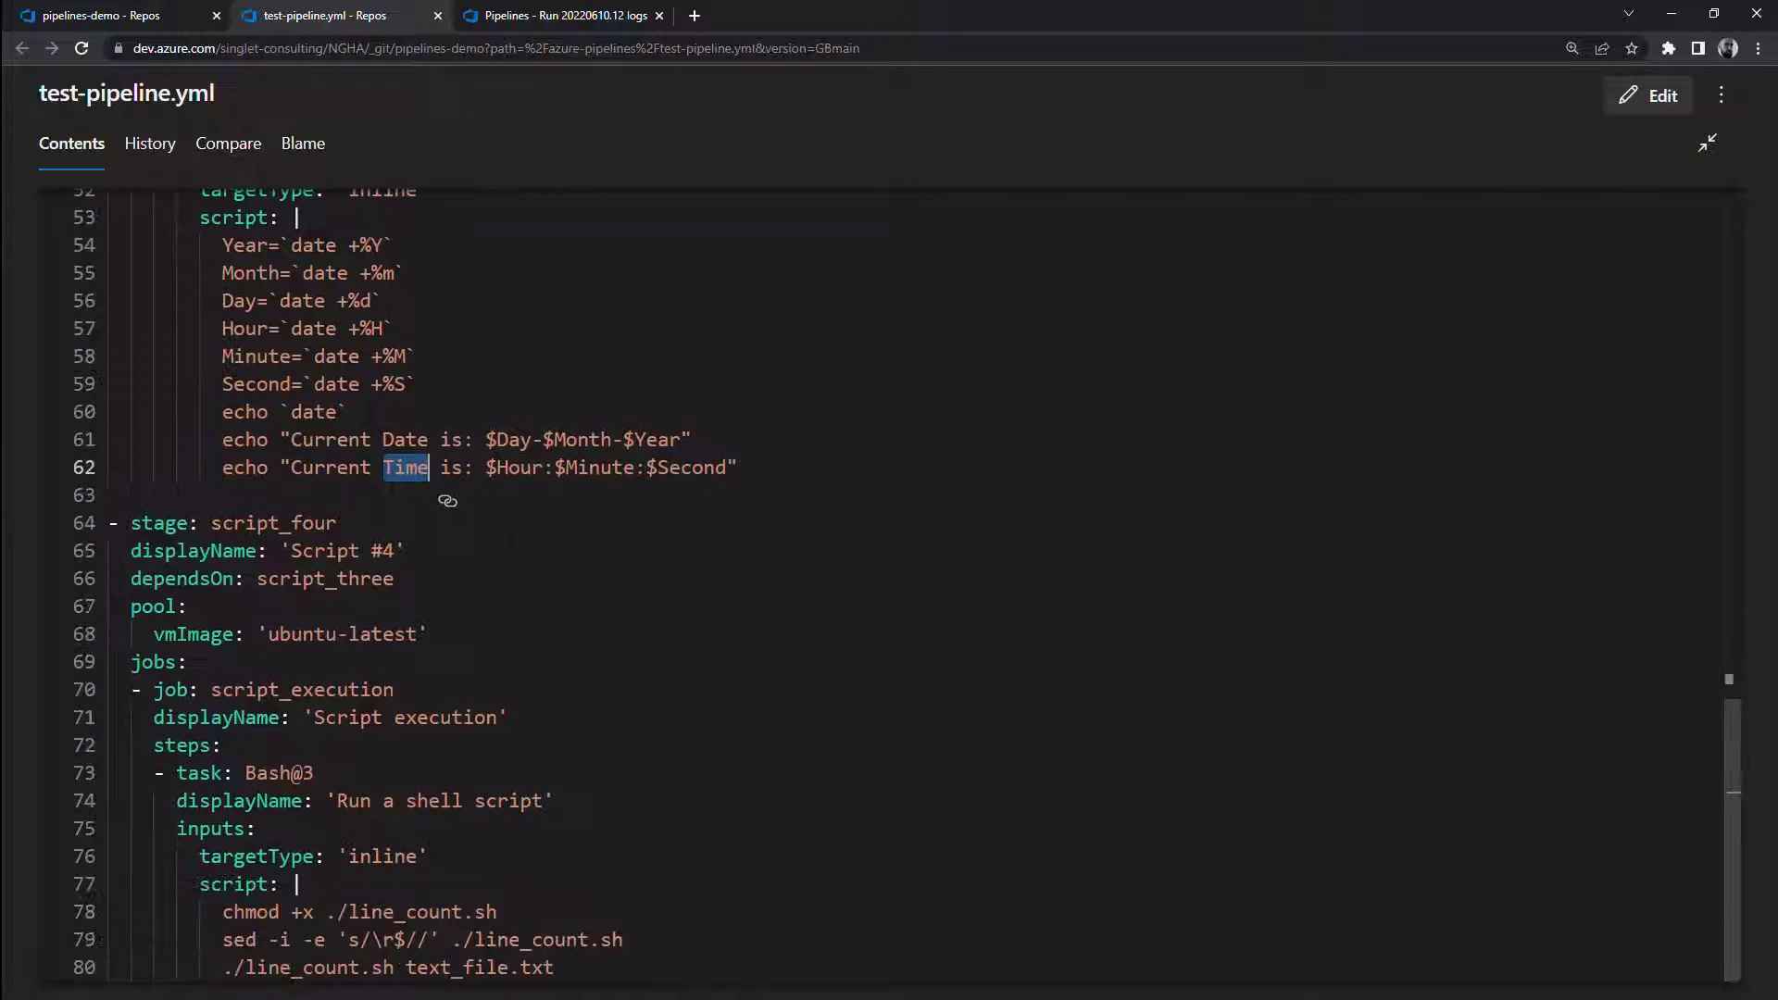
Mark script_four, its line_count.sh command on line 78, and the date script lines 54-62
click(290, 523)
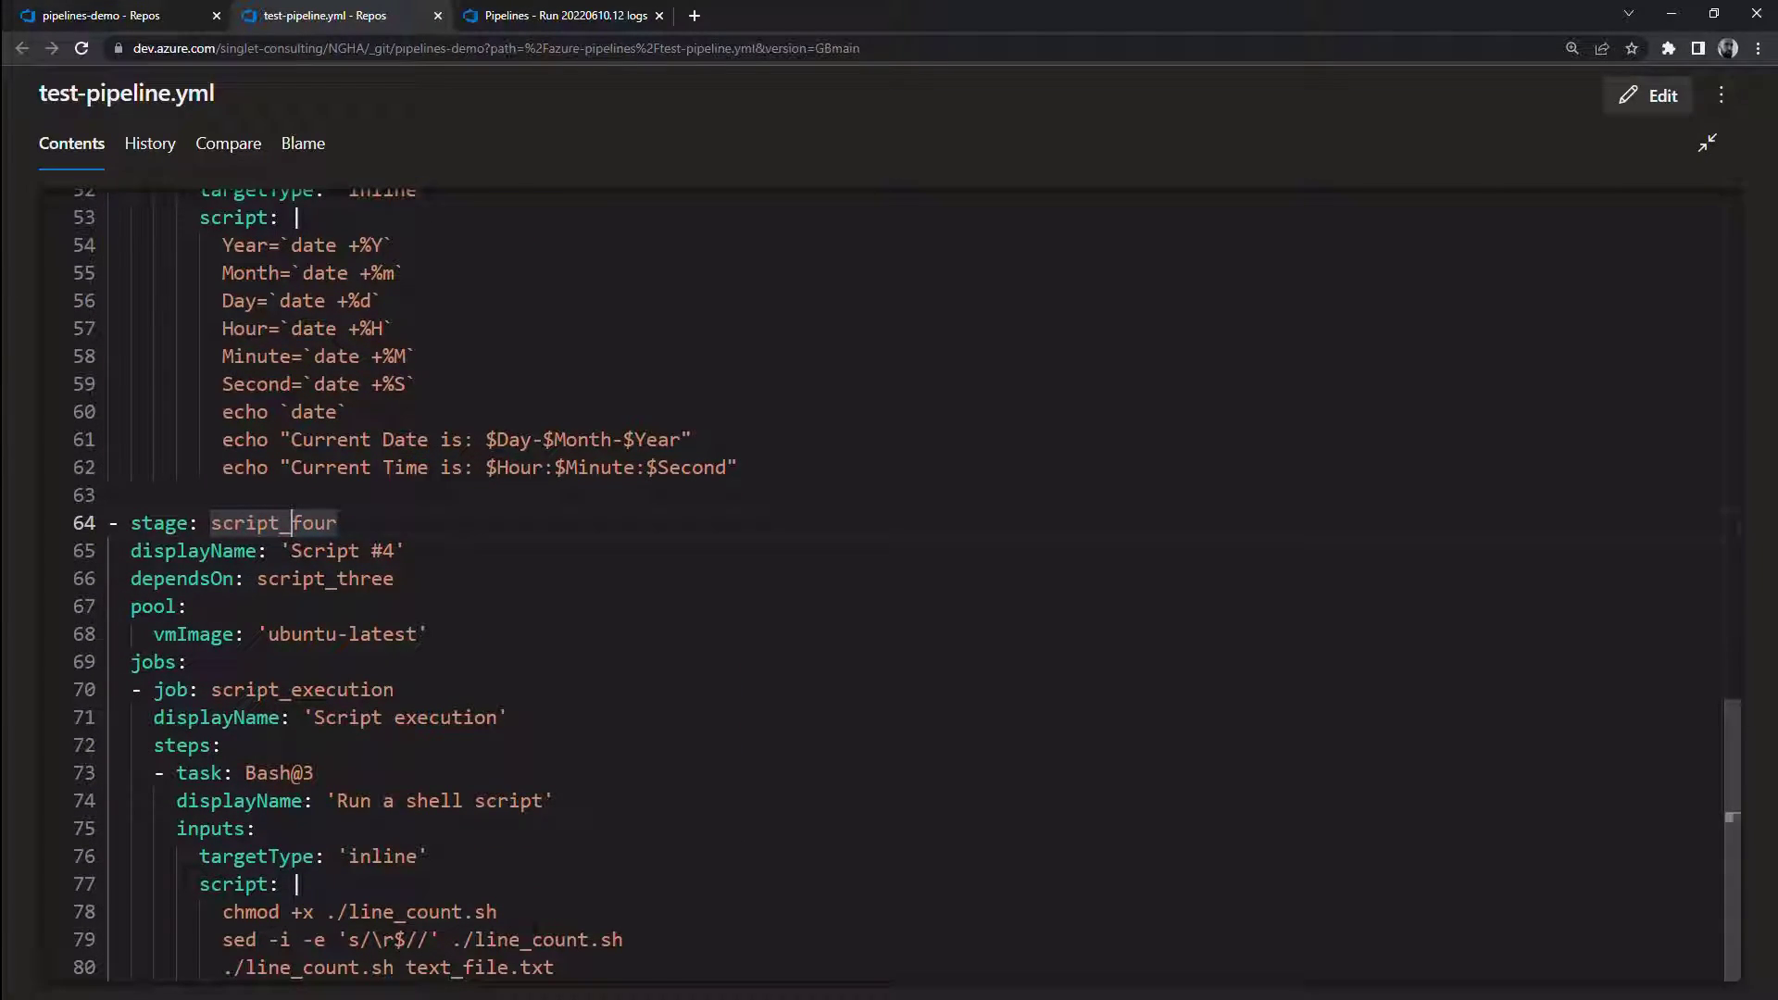
drag(498, 912, 358, 911)
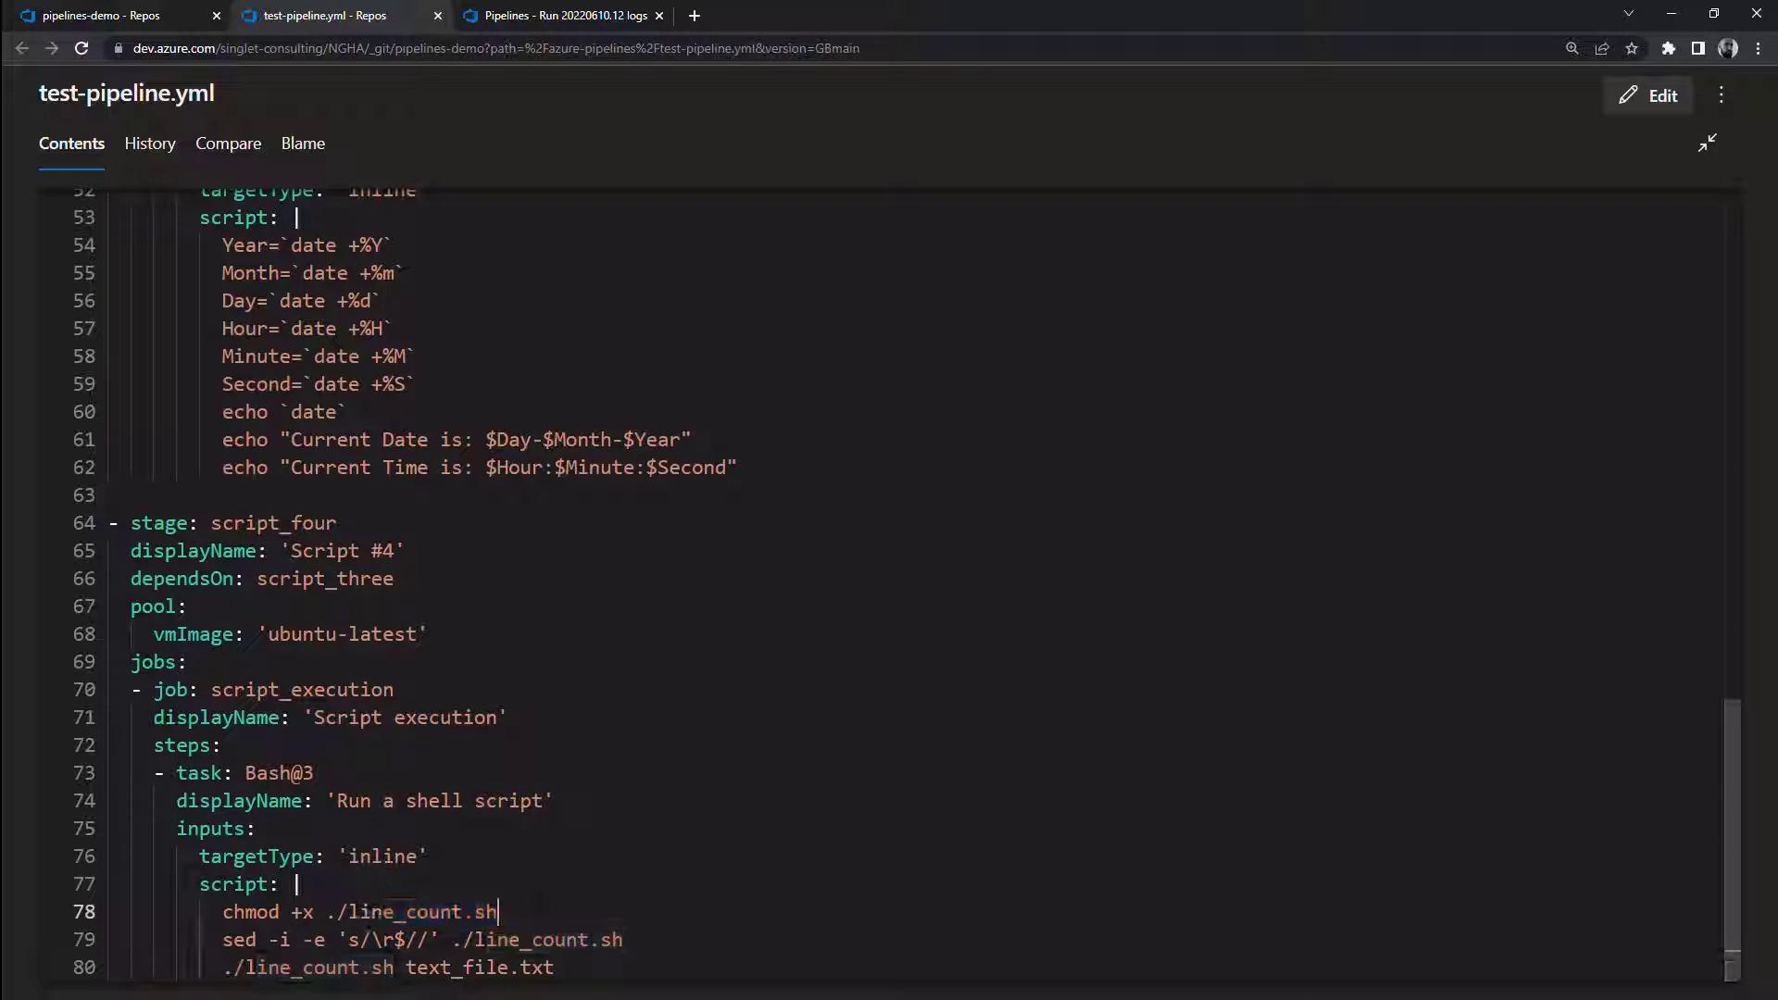
click(486, 911)
mouse_move(739, 467)
mouse_down()
mouse_move(303, 356)
mouse_move(108, 244)
mouse_up()
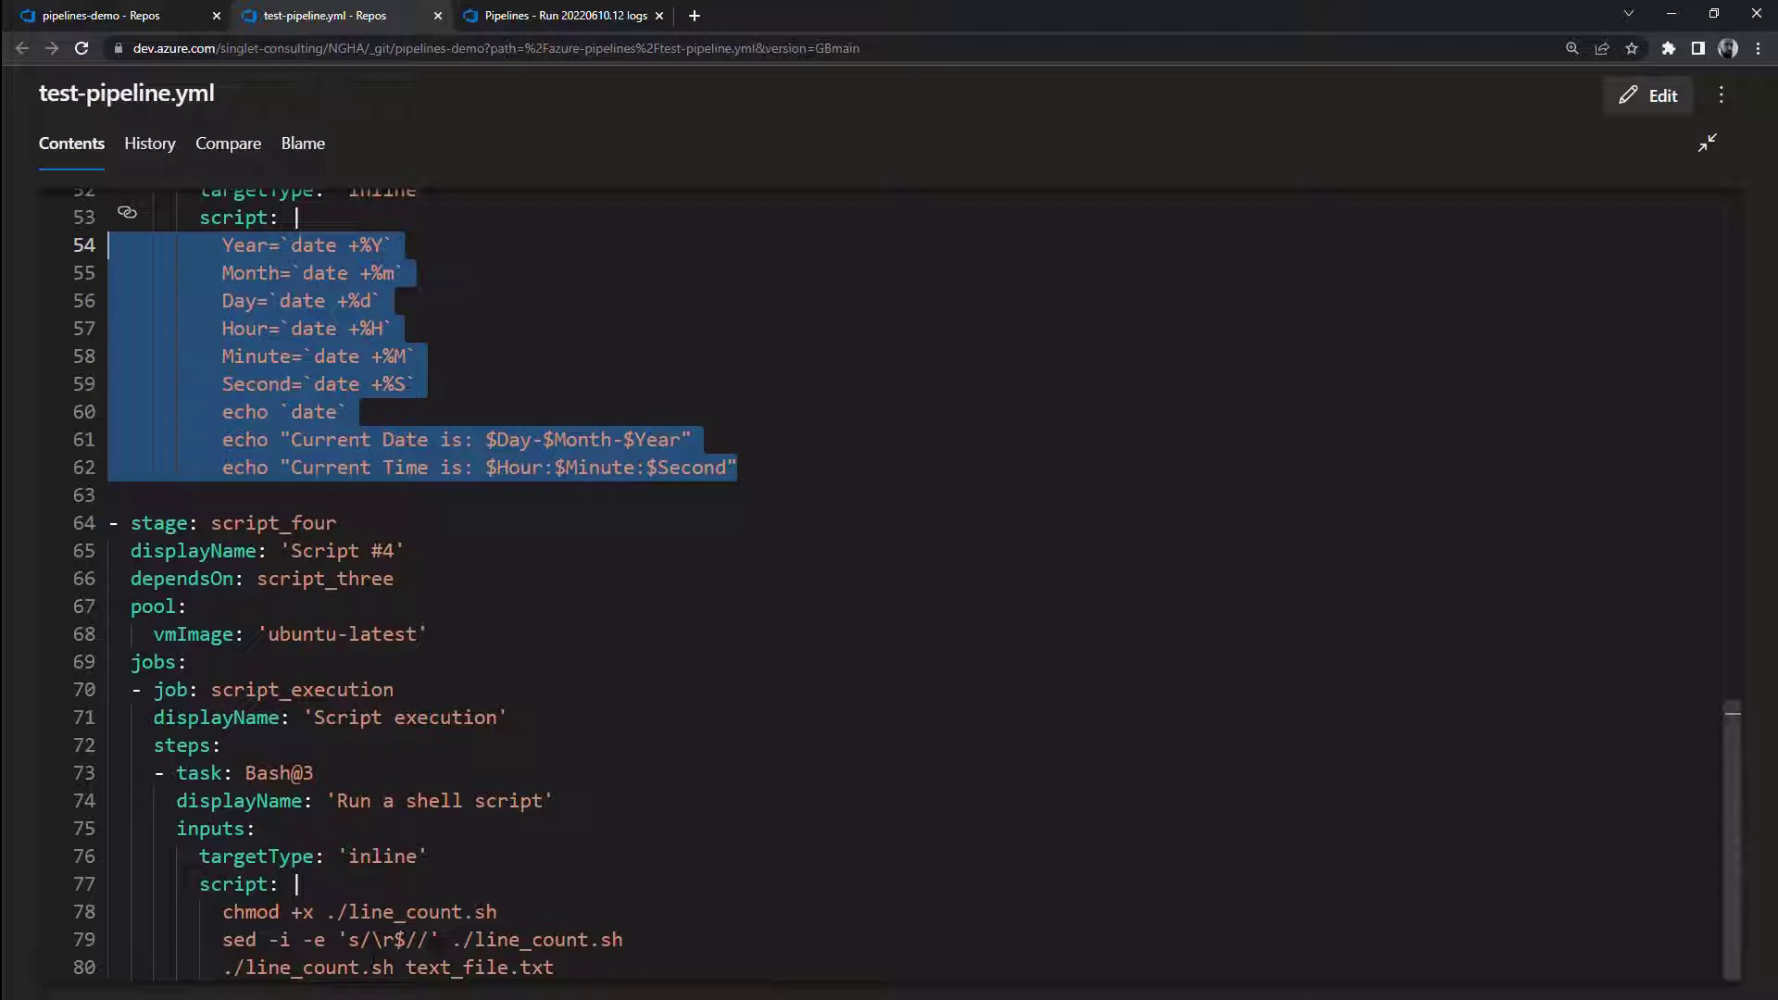
double_click(487, 912)
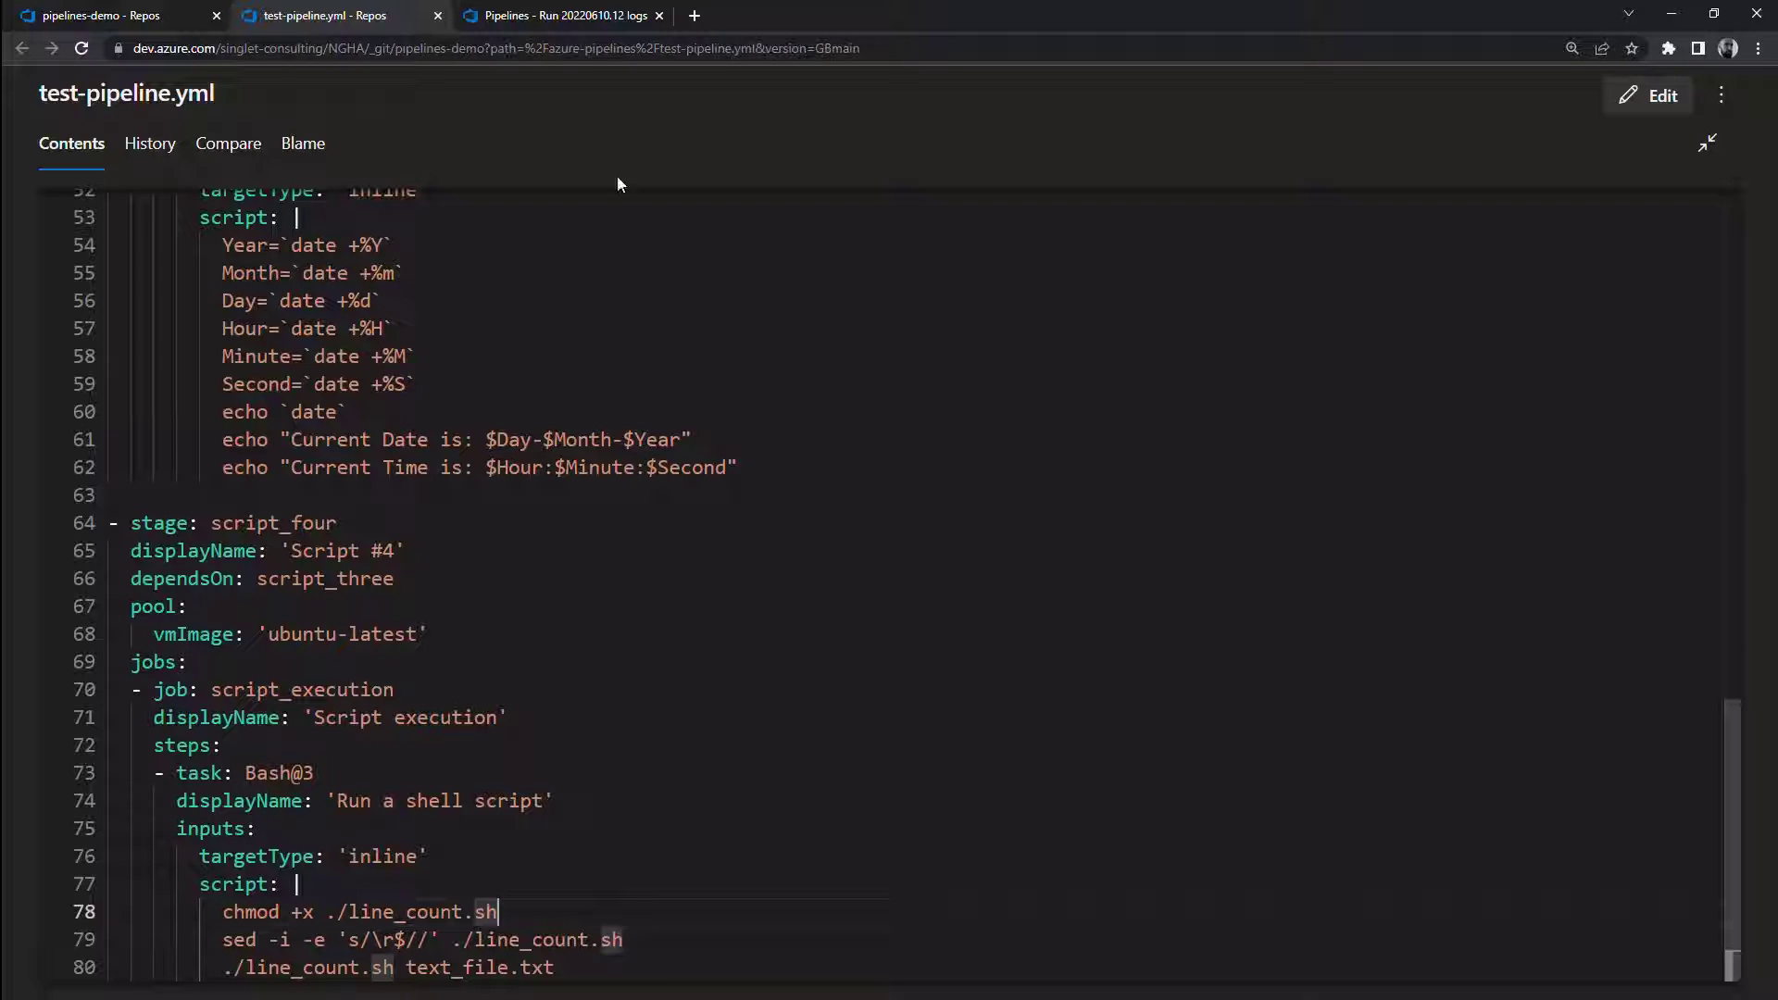
From the run summary, view Script #4's 'Run a shell script' log
click(556, 15)
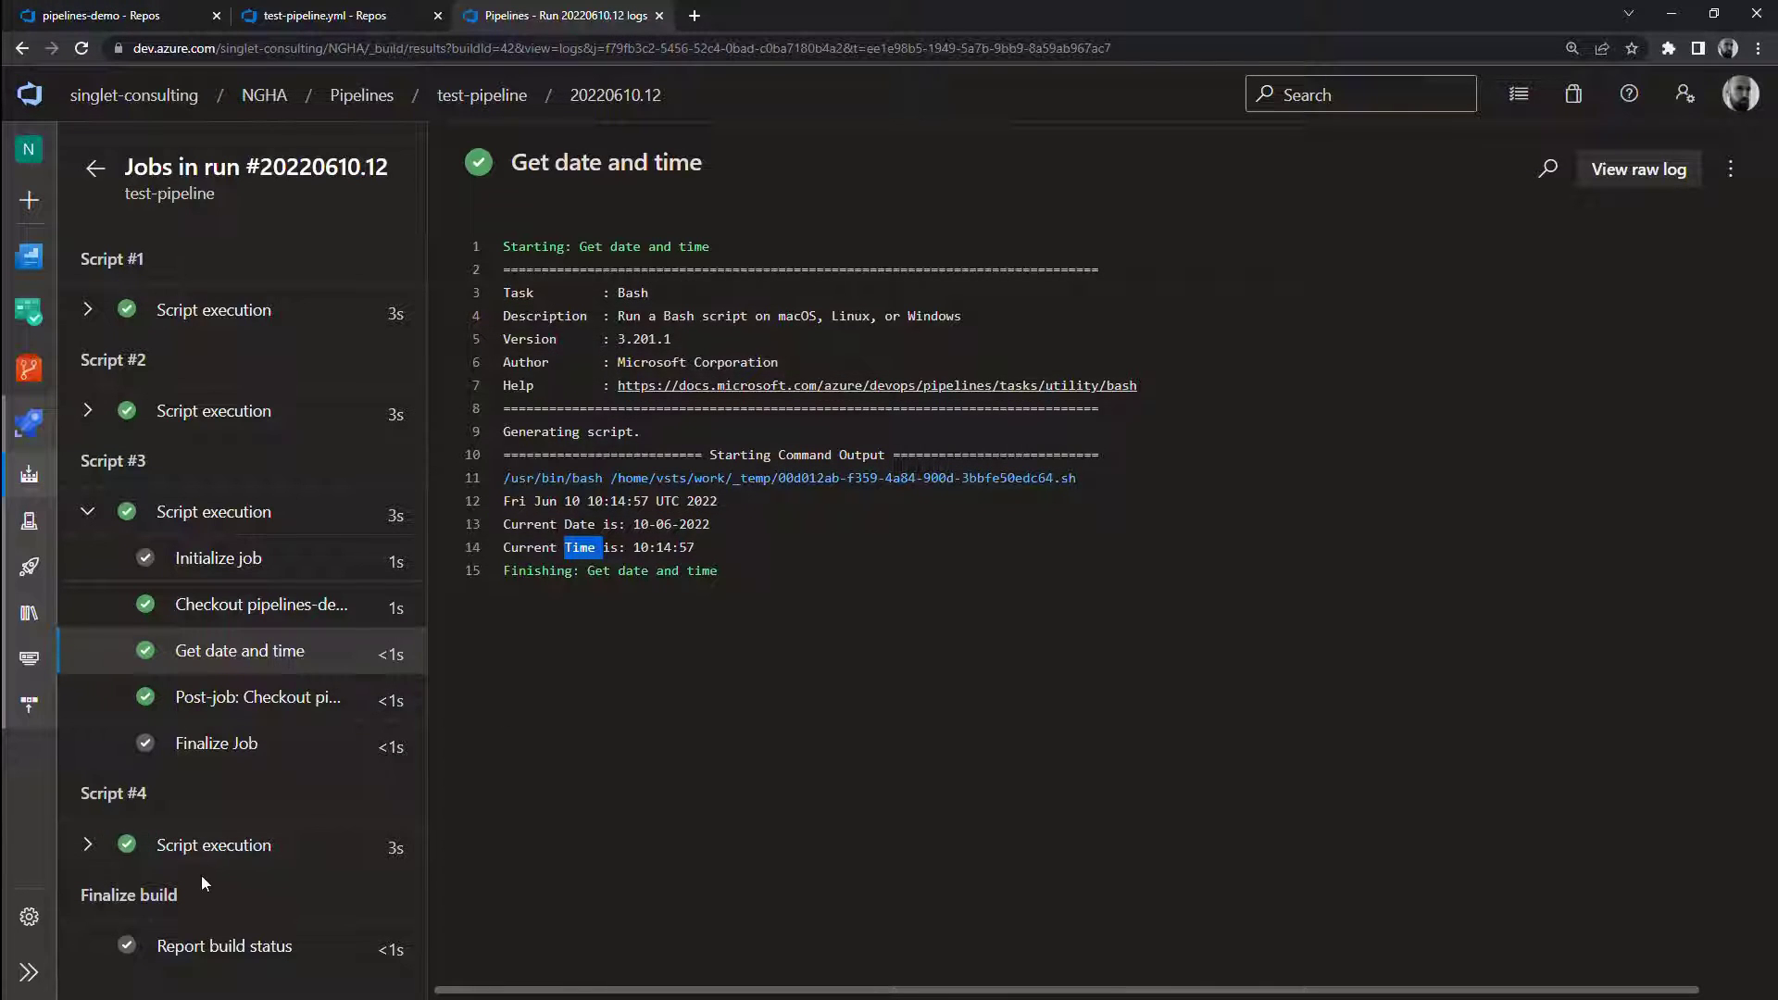
click(95, 167)
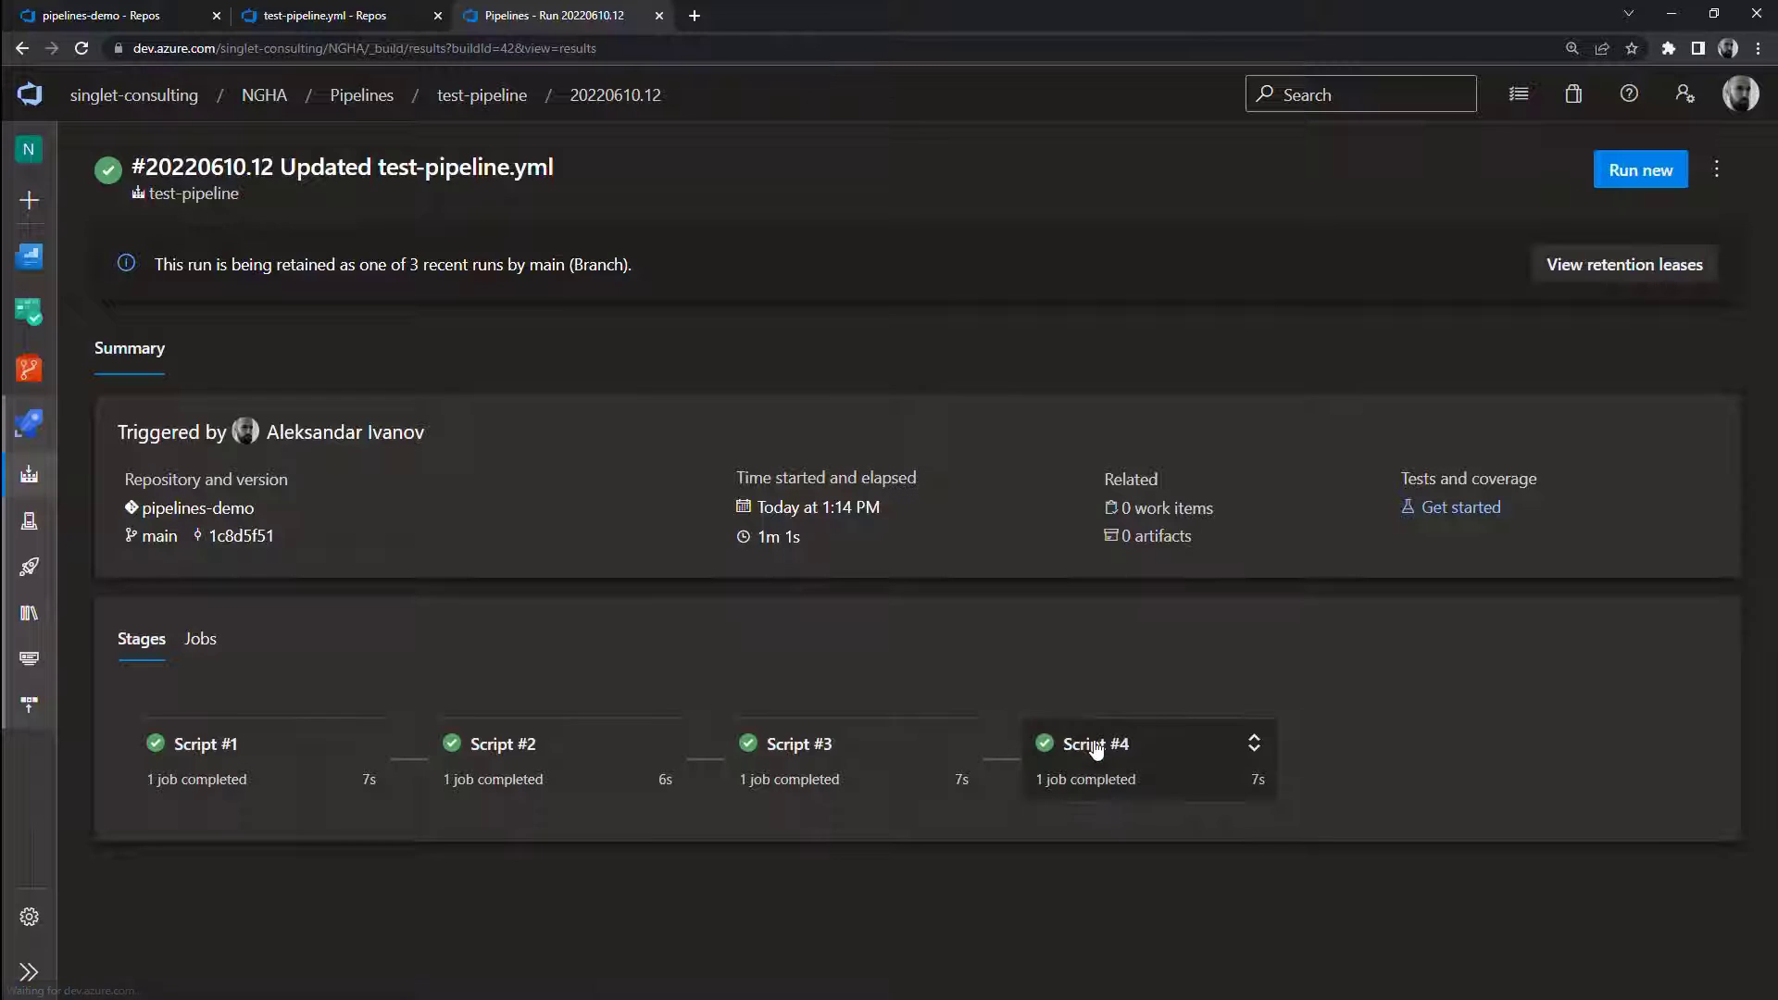
click(1095, 743)
click(230, 757)
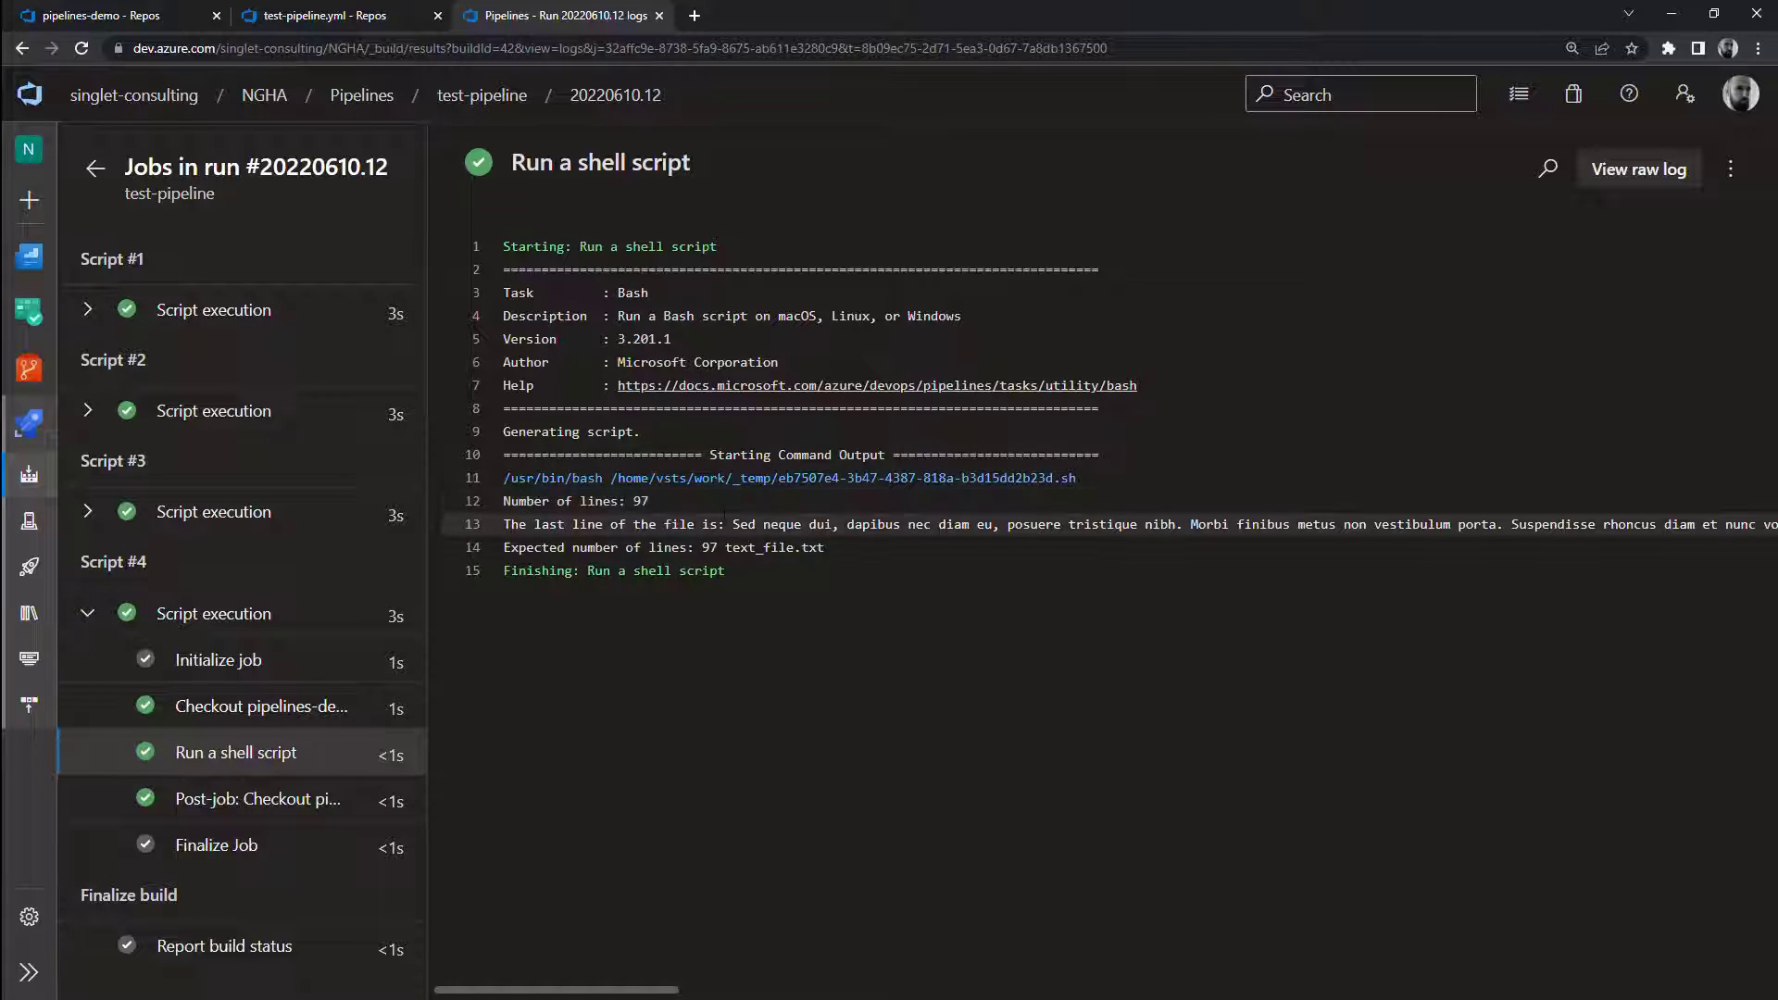
Highlight the line count 97, the file's last line and the expected-lines output, then return to the YAML
double_click(759, 548)
double_click(640, 502)
drag(732, 524, 1252, 525)
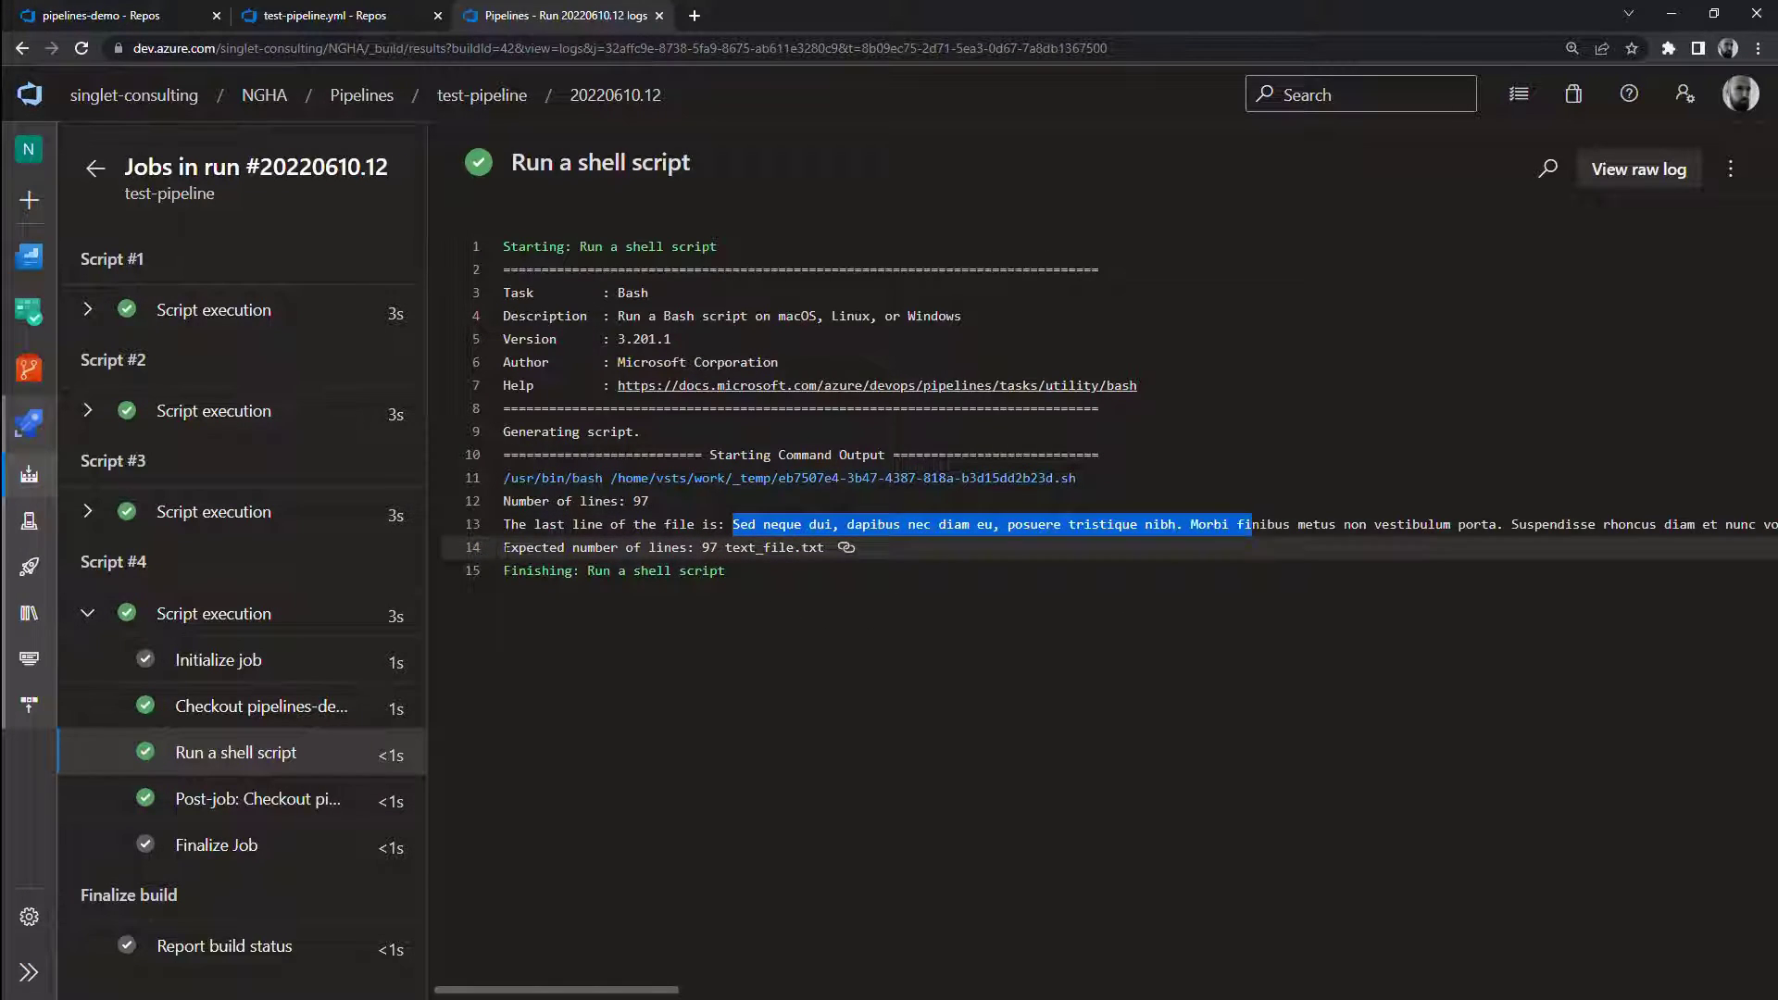
drag(503, 548, 718, 547)
click(746, 571)
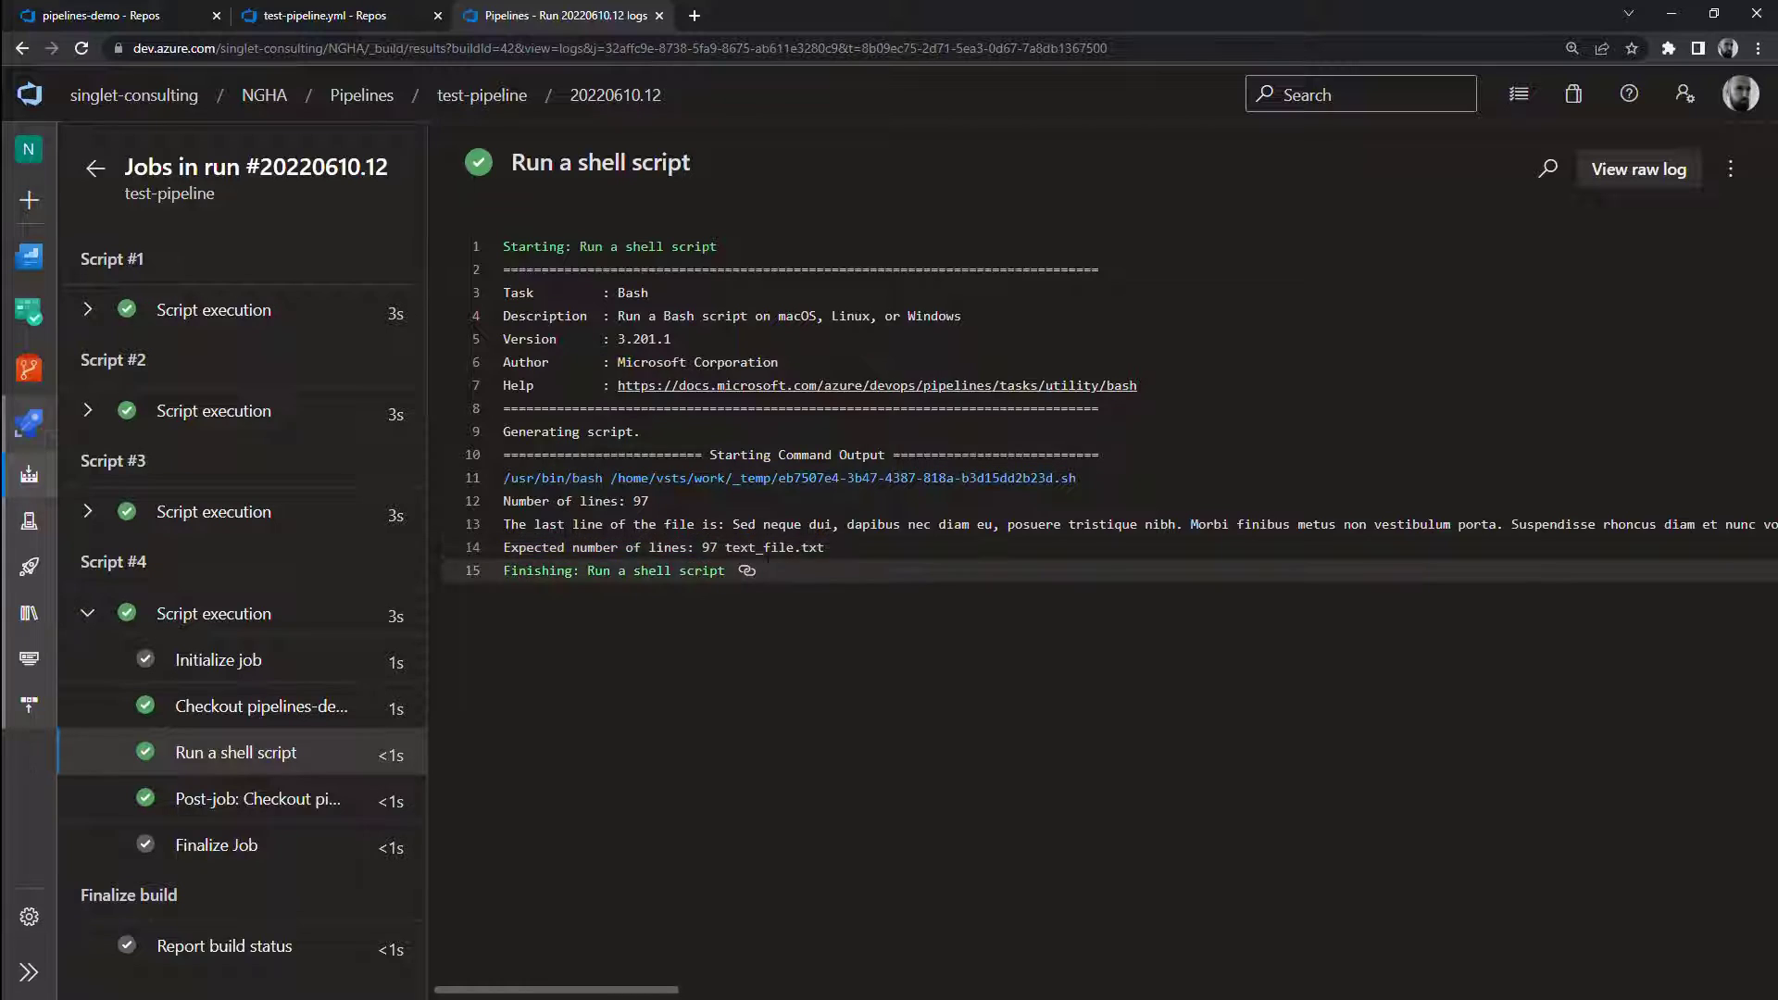
click(323, 16)
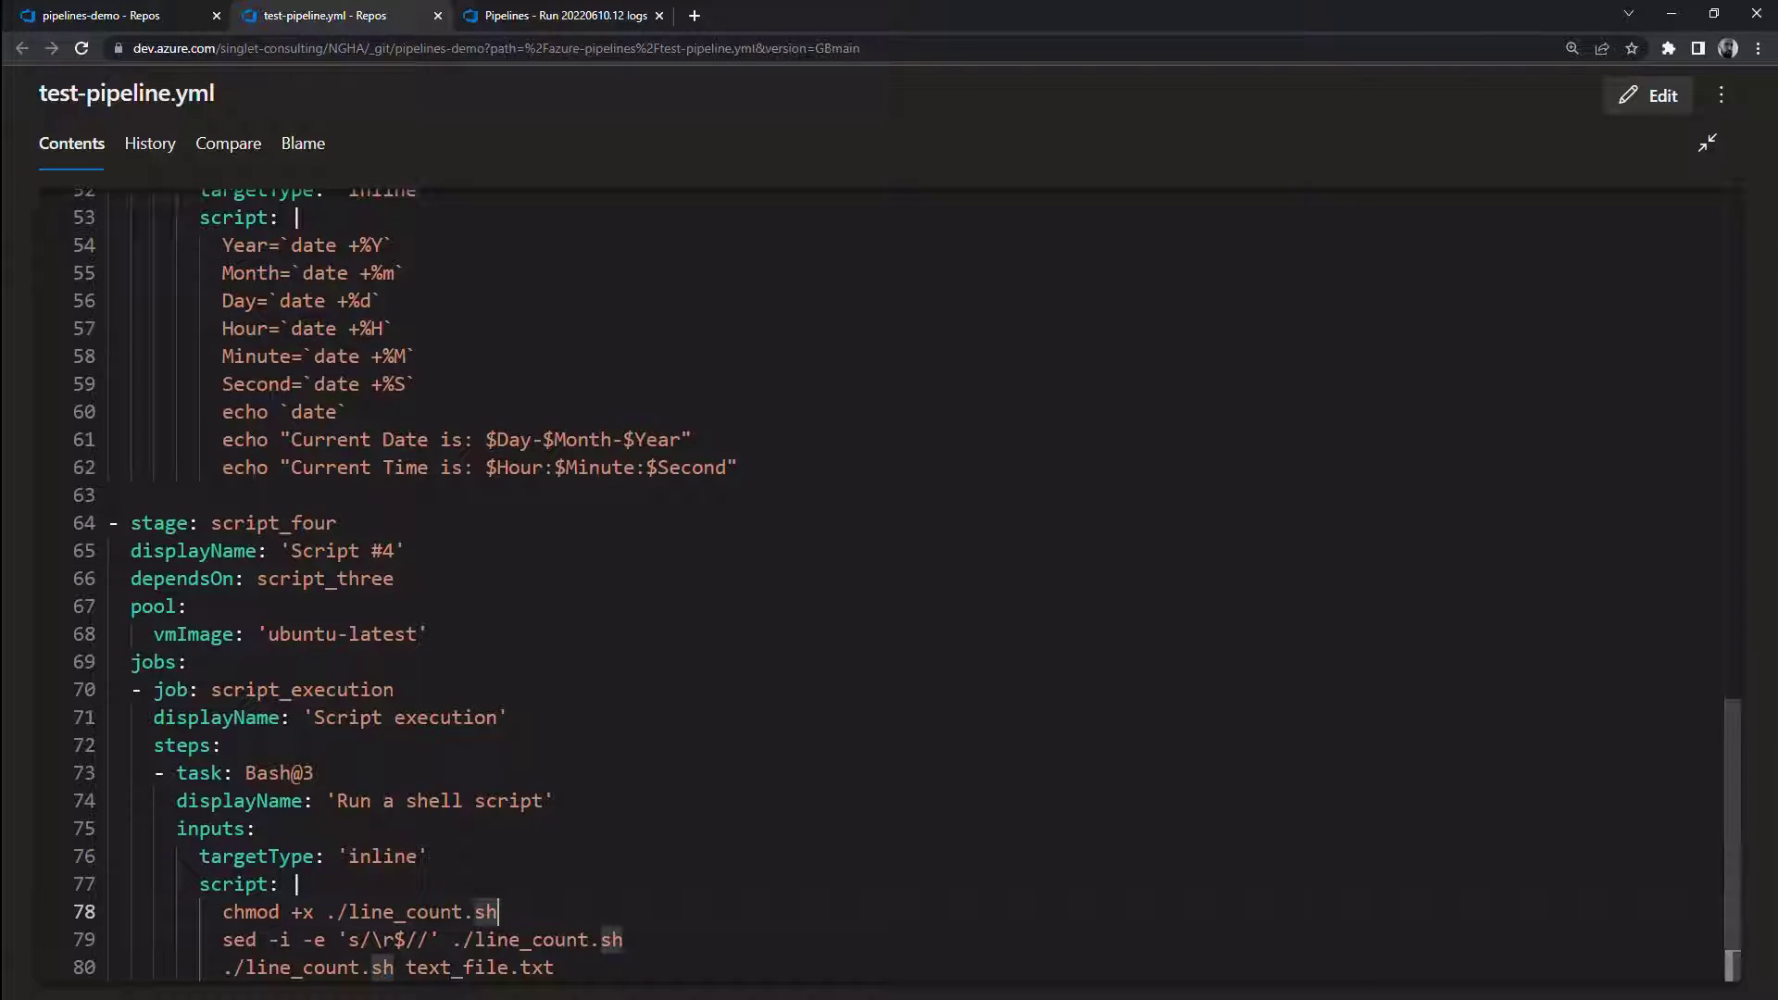